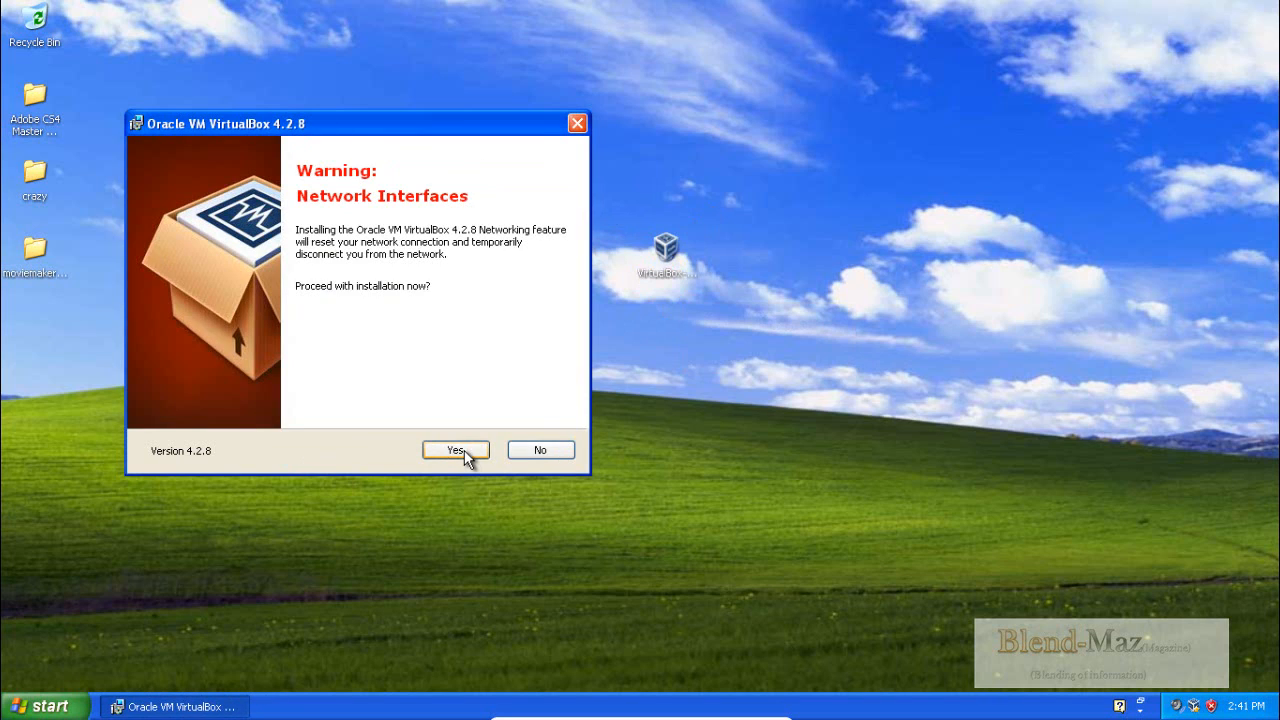
- Install Oracle VM VirtualBox 4.2.8, accepting the network interface reset, and finish setup with the program set to start
left_click(456, 451)
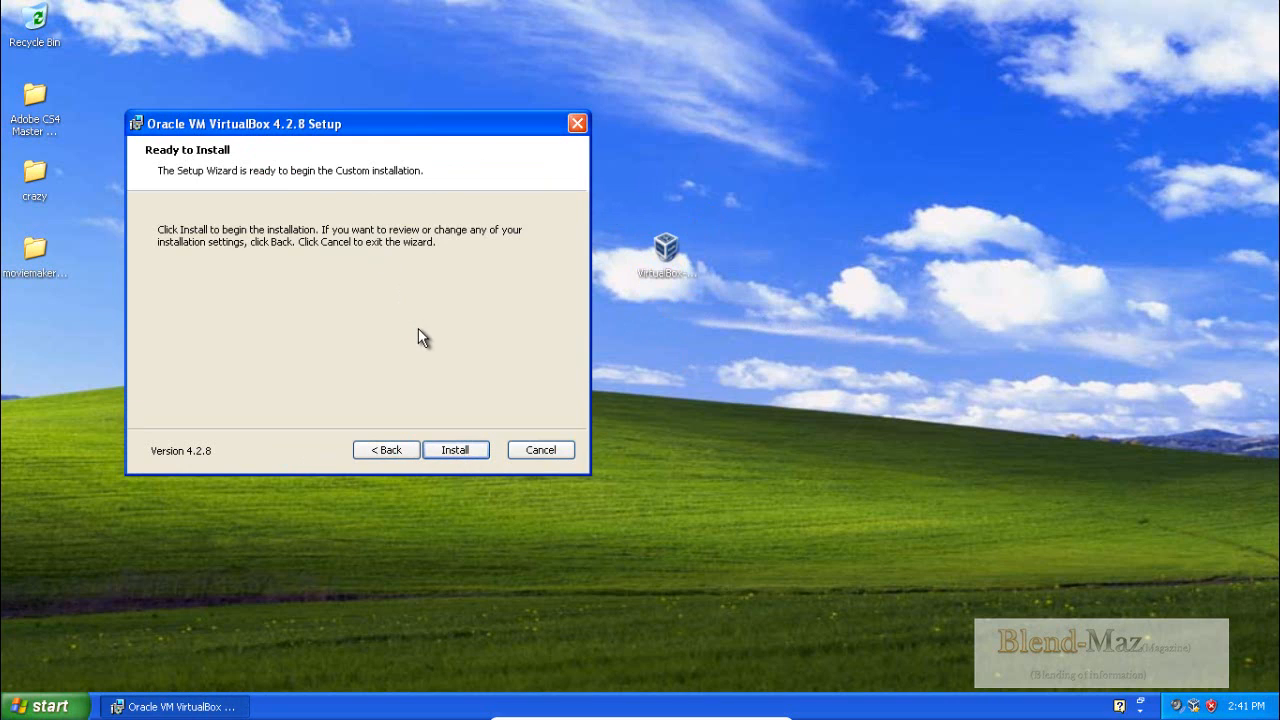
left_click(443, 453)
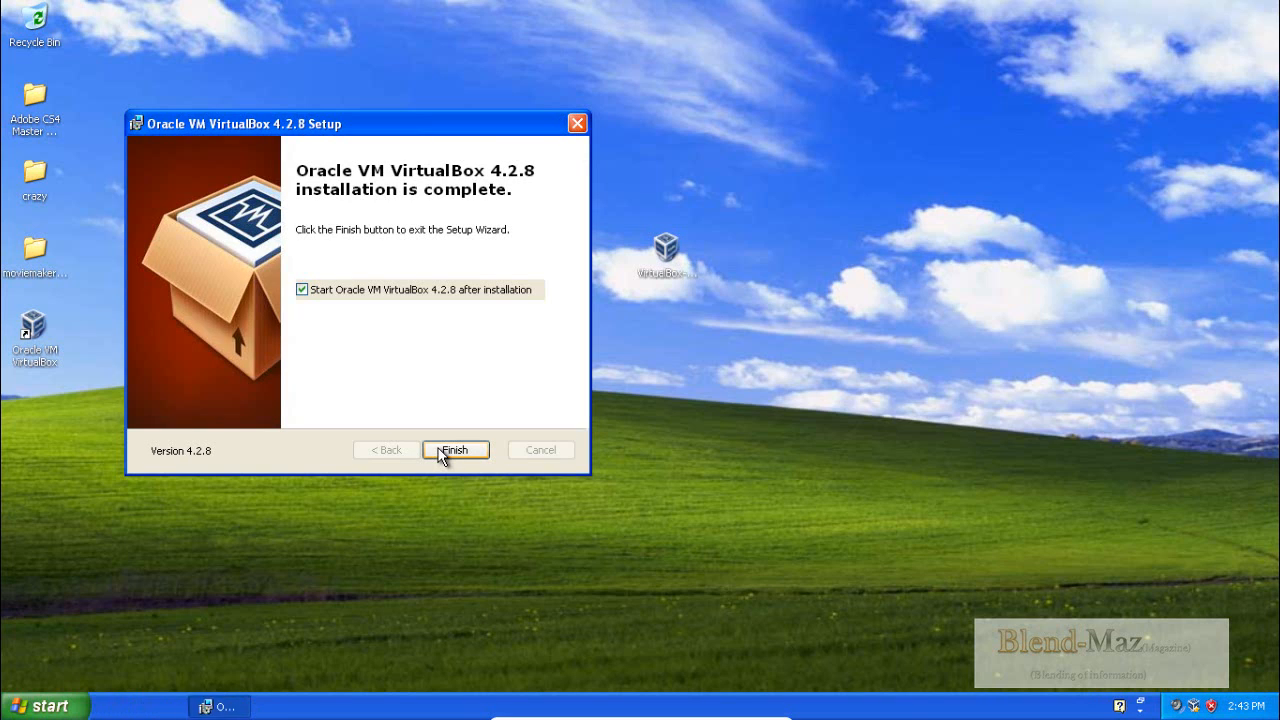
left_click(452, 450)
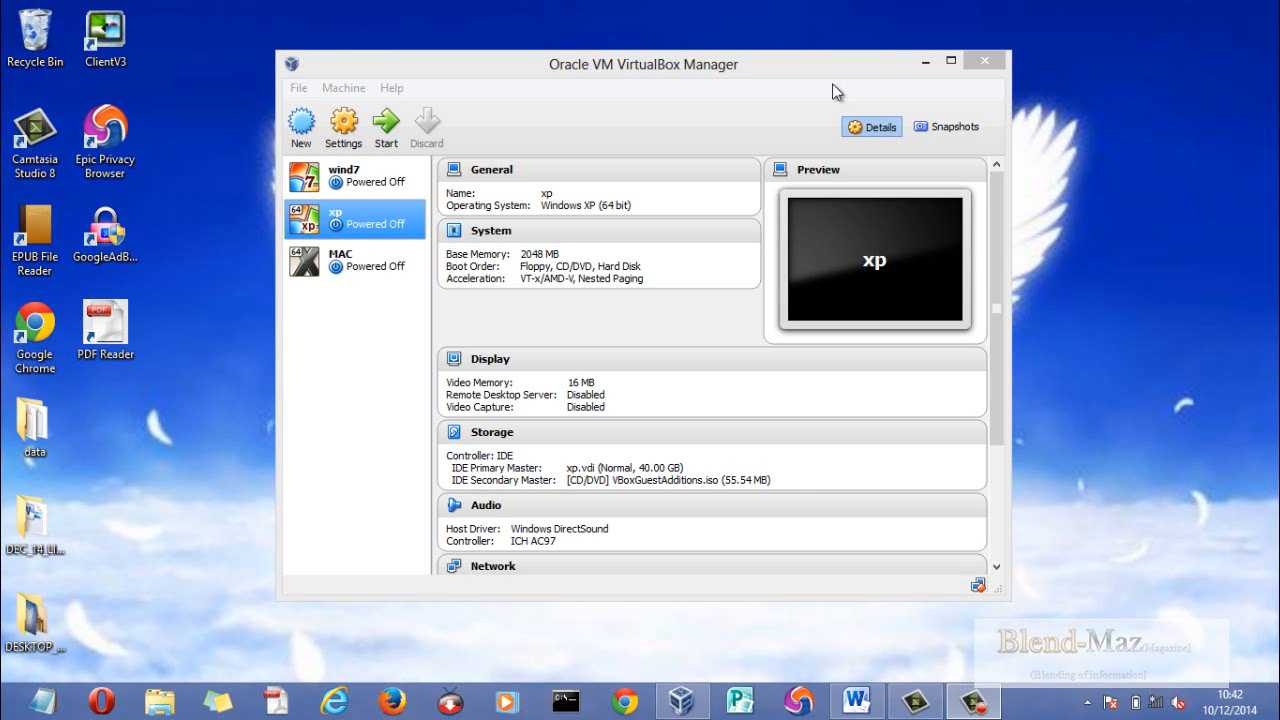
- Create a new virtual machine named centos_linux with type Linux and version Red Hat (64 bit)
left_click(302, 124)
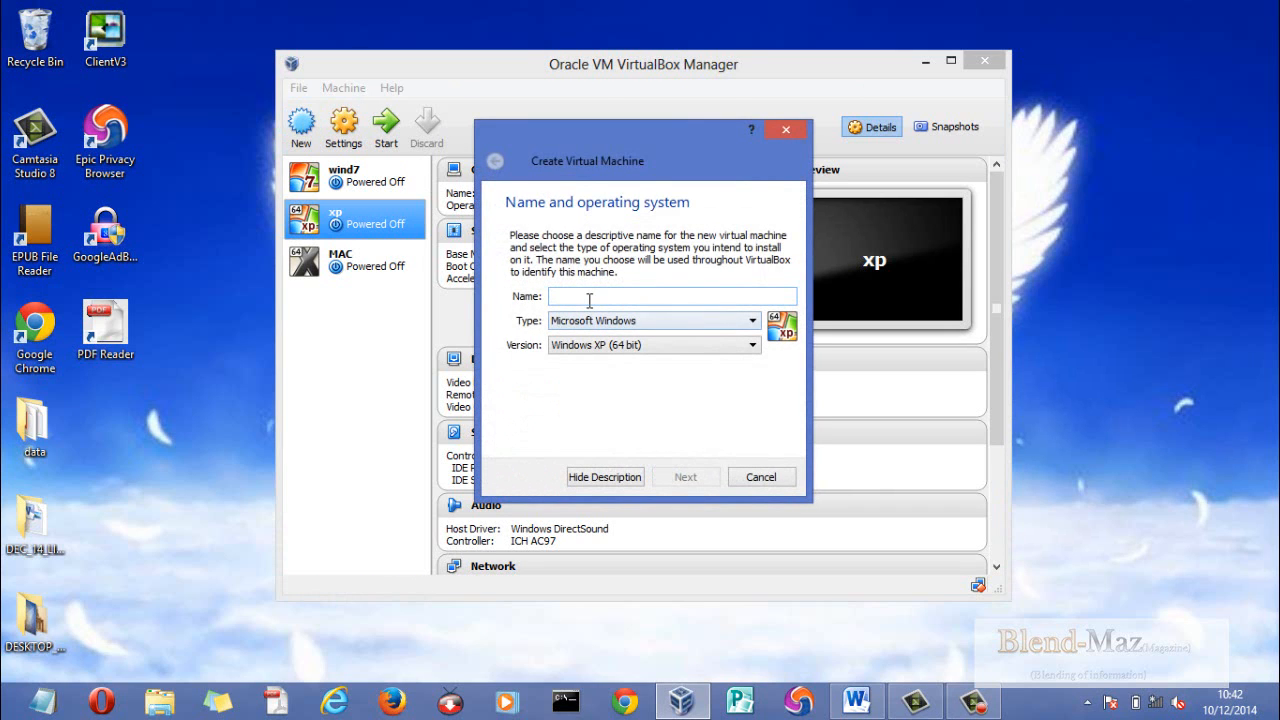
type("cent")
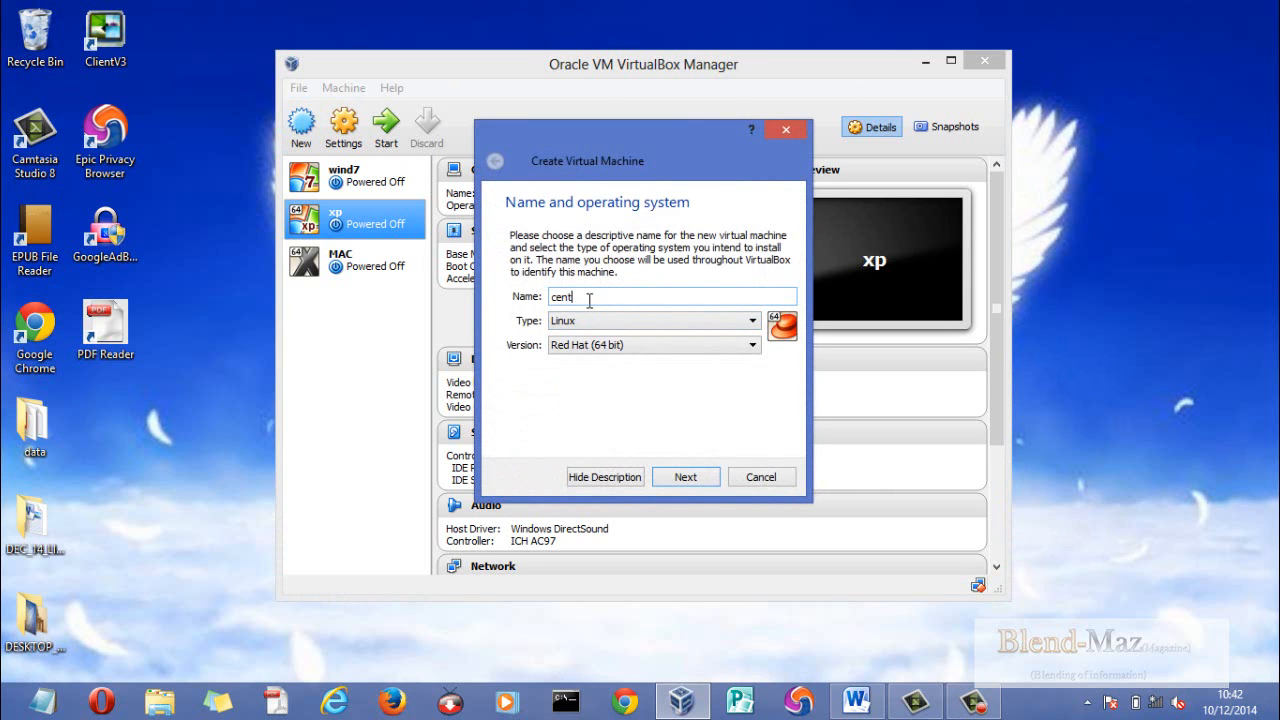
type("os_linux")
left_click(639, 318)
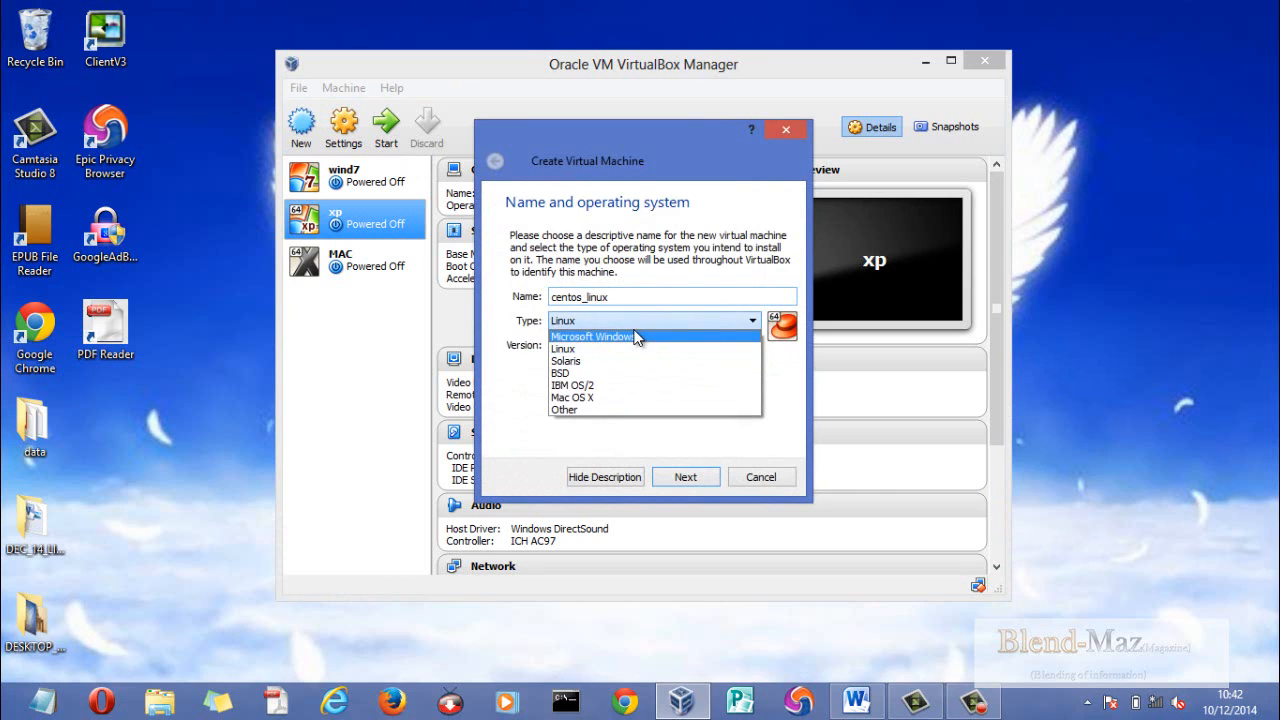
left_click(634, 348)
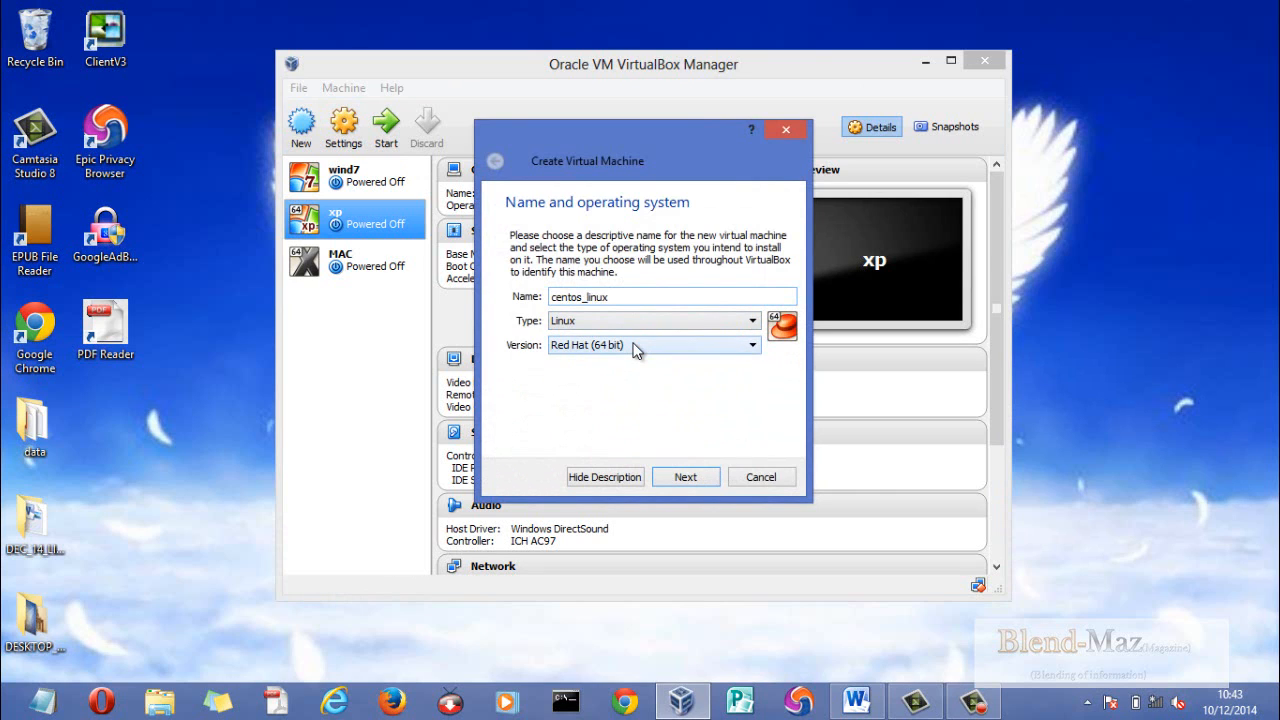
left_click(633, 346)
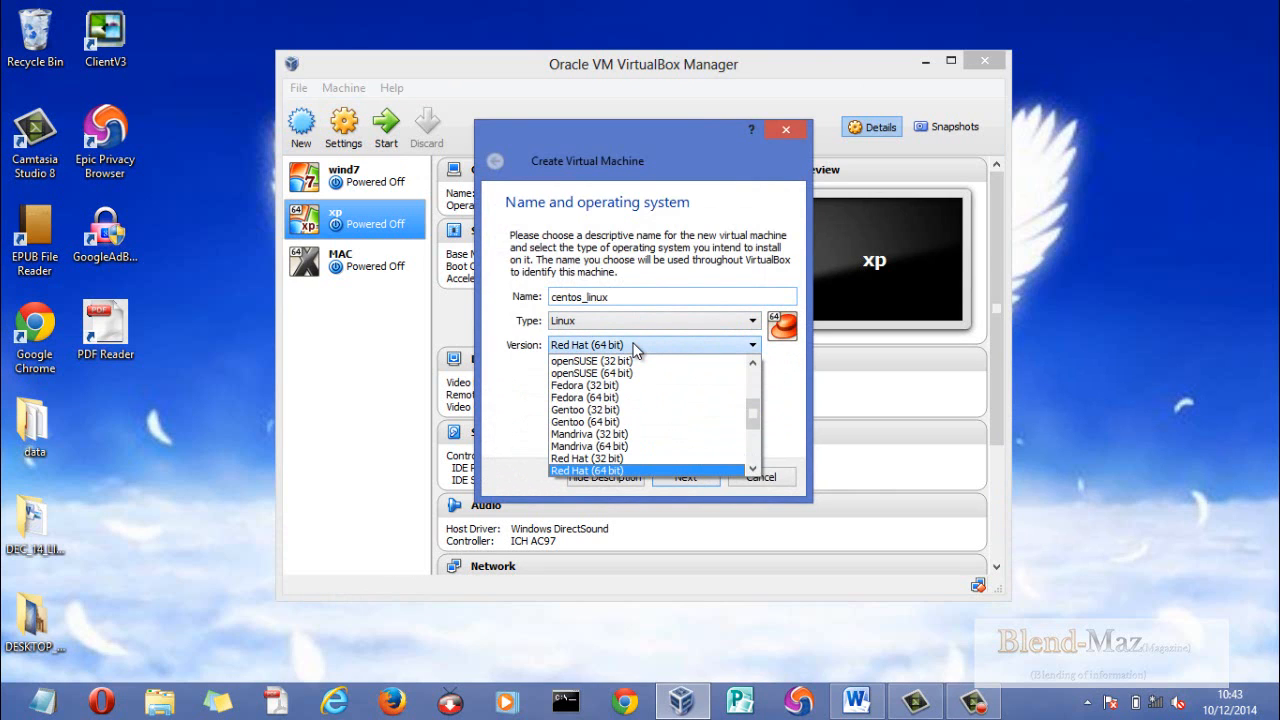
left_click(634, 346)
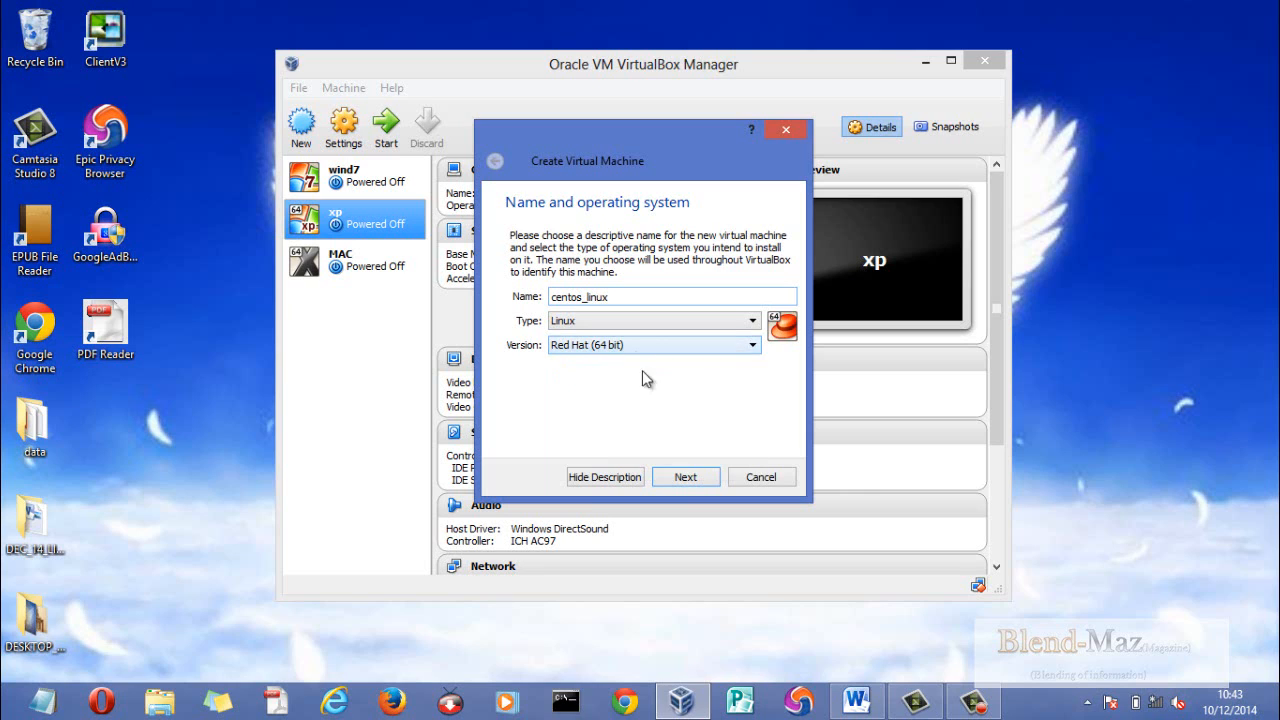
left_click(684, 477)
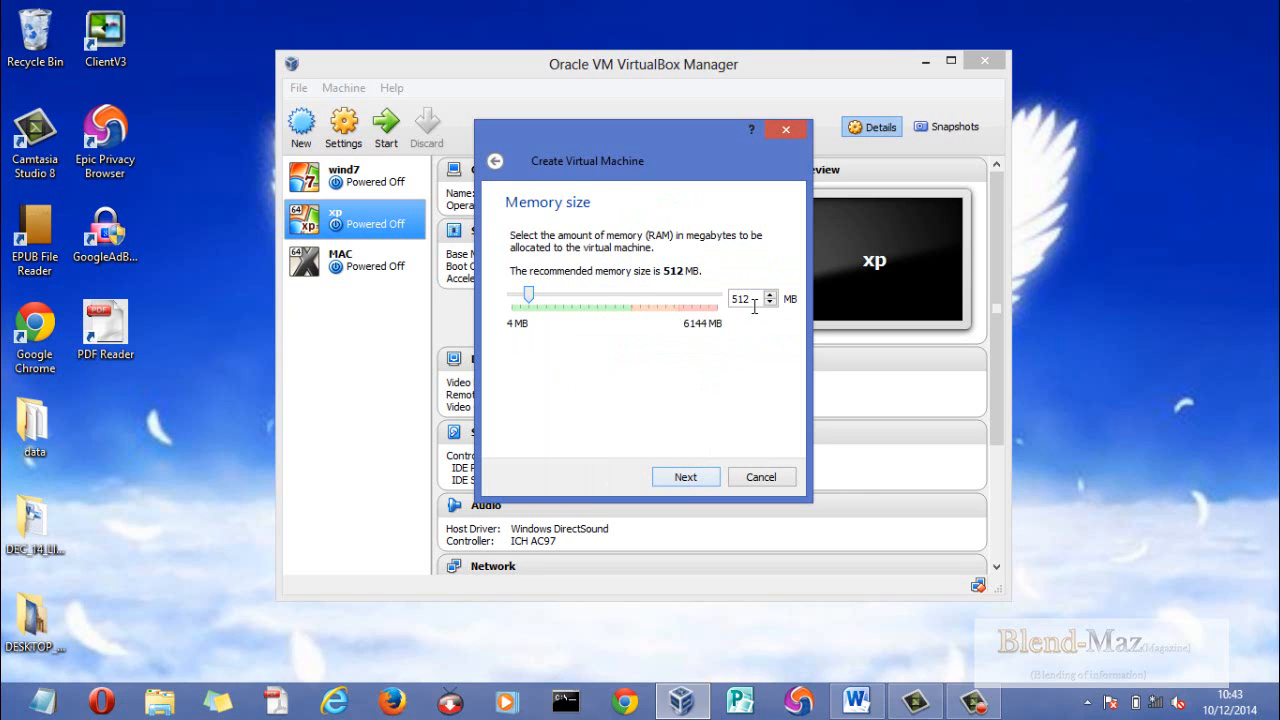
- Set the new virtual machine's memory size to 1024 MB
left_click_drag(752, 300, 688, 284)
type("1024")
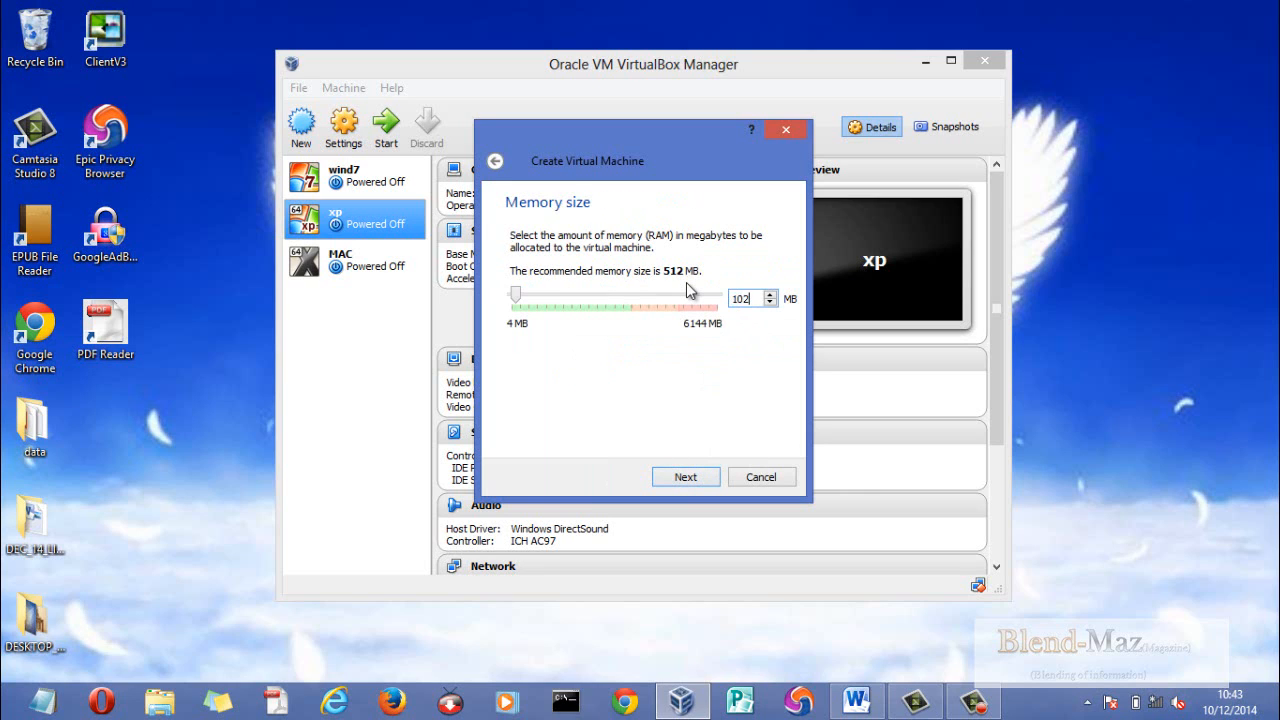
left_click(683, 480)
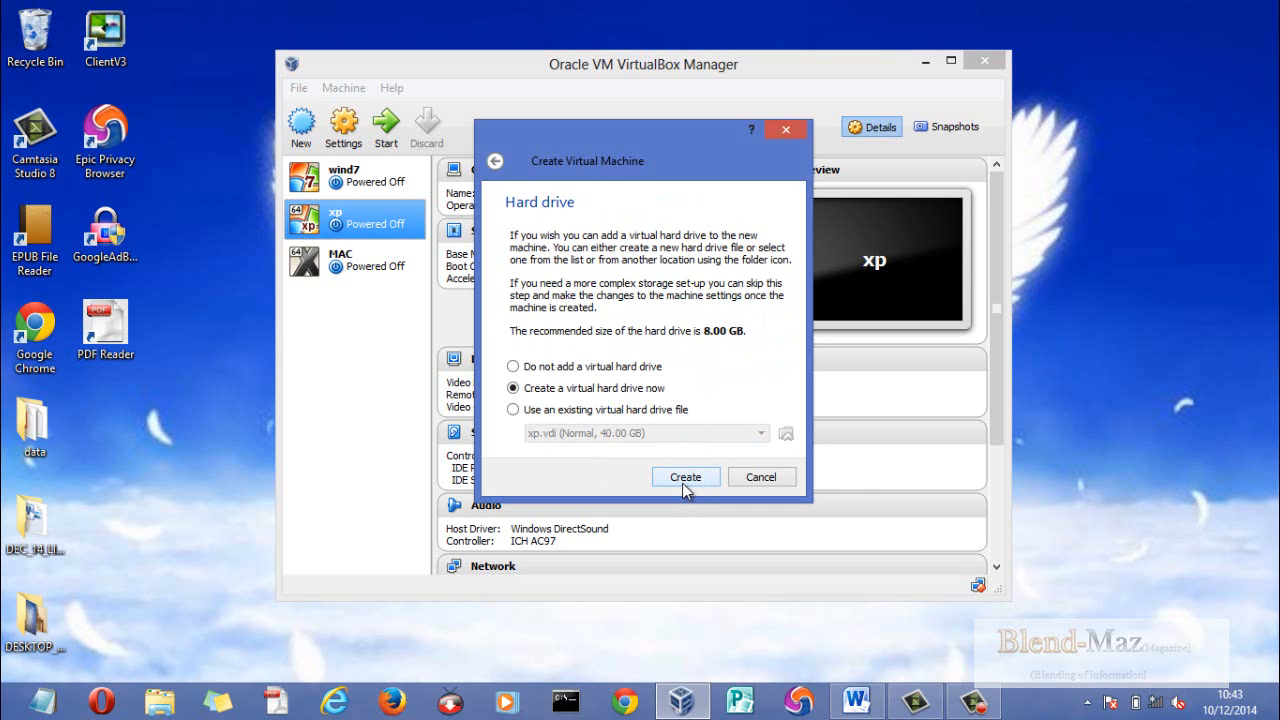
- Create a dynamically allocated 40 GB VDI virtual hard drive for the centos_linux machine
left_click(683, 480)
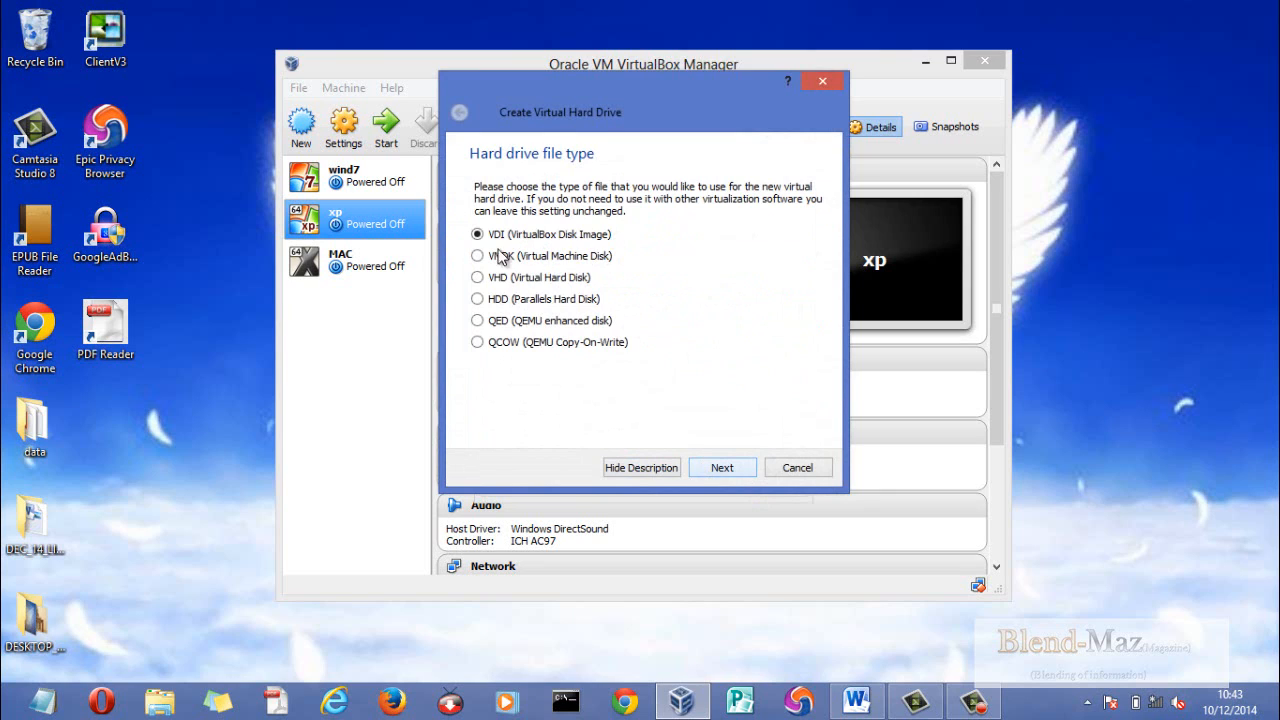
left_click(712, 472)
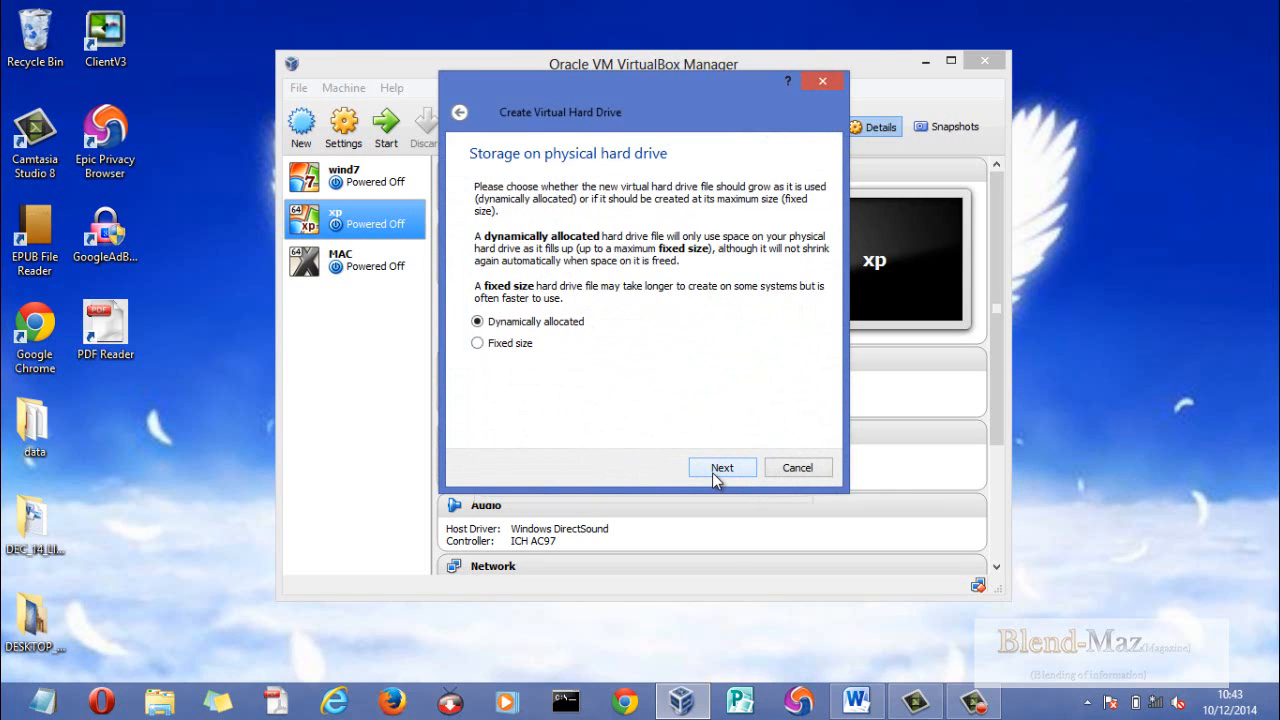
left_click(544, 321)
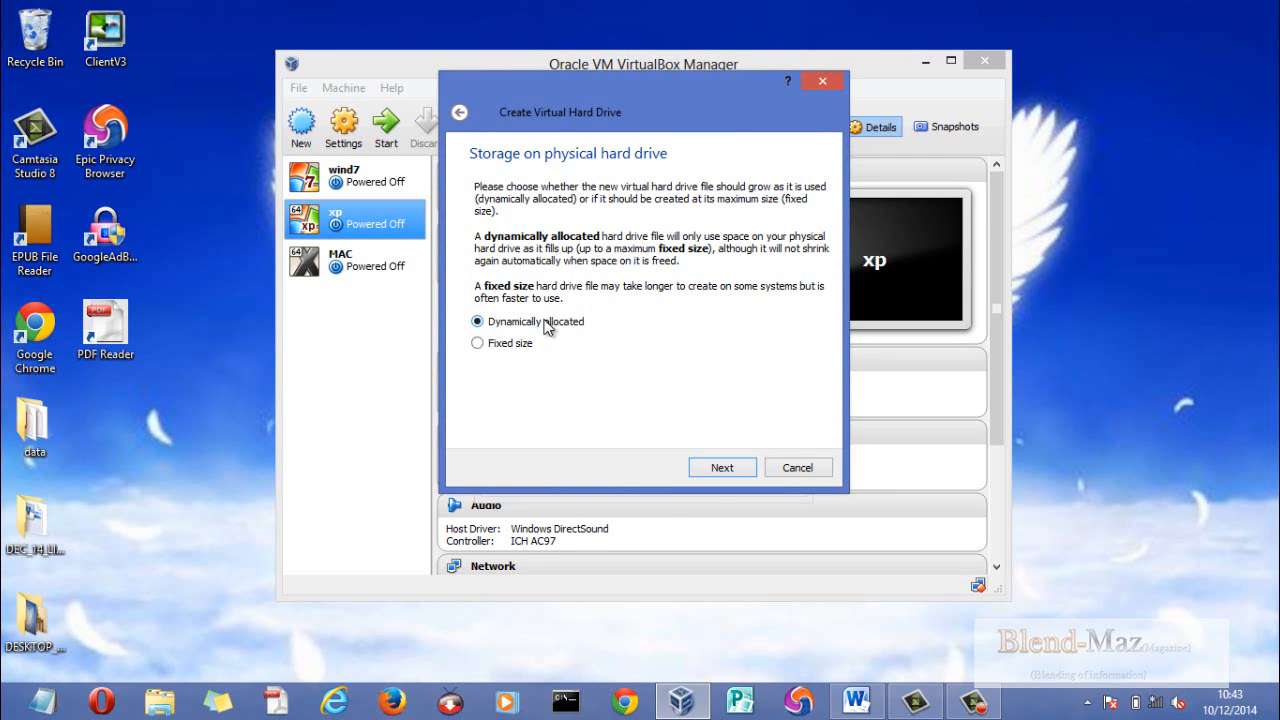
left_click(718, 468)
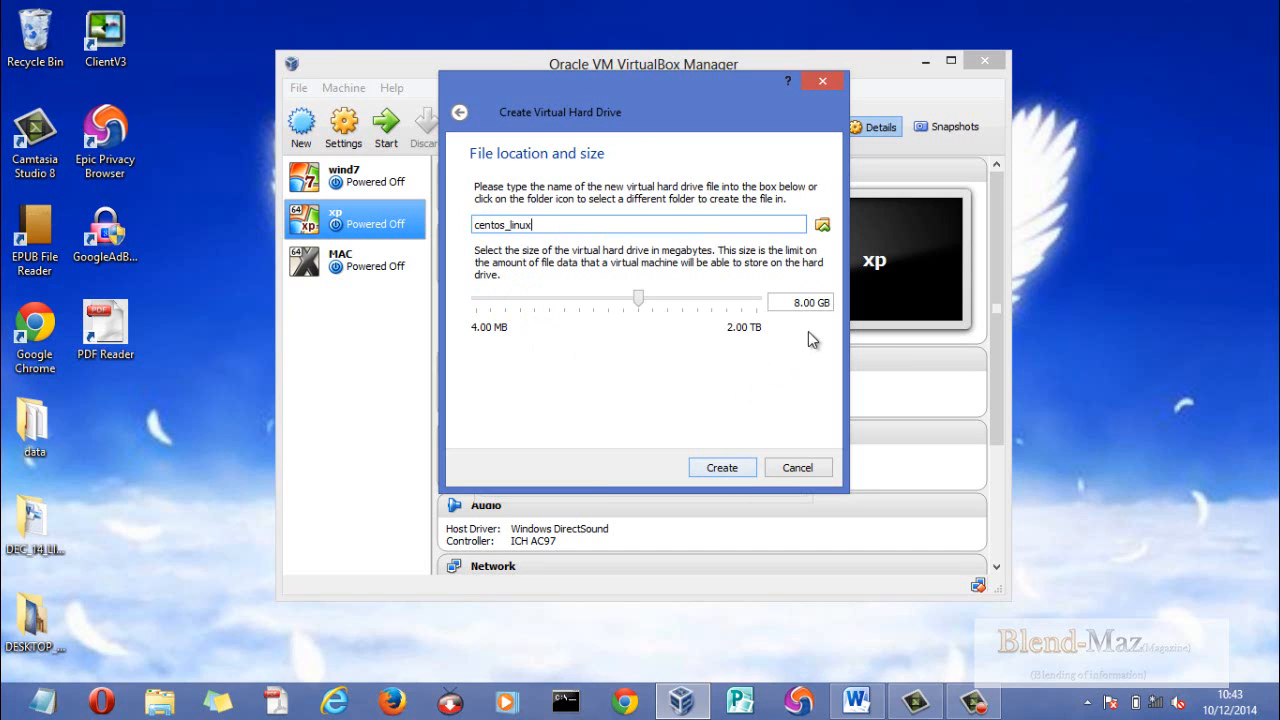
left_click_drag(802, 301, 751, 284)
type("4")
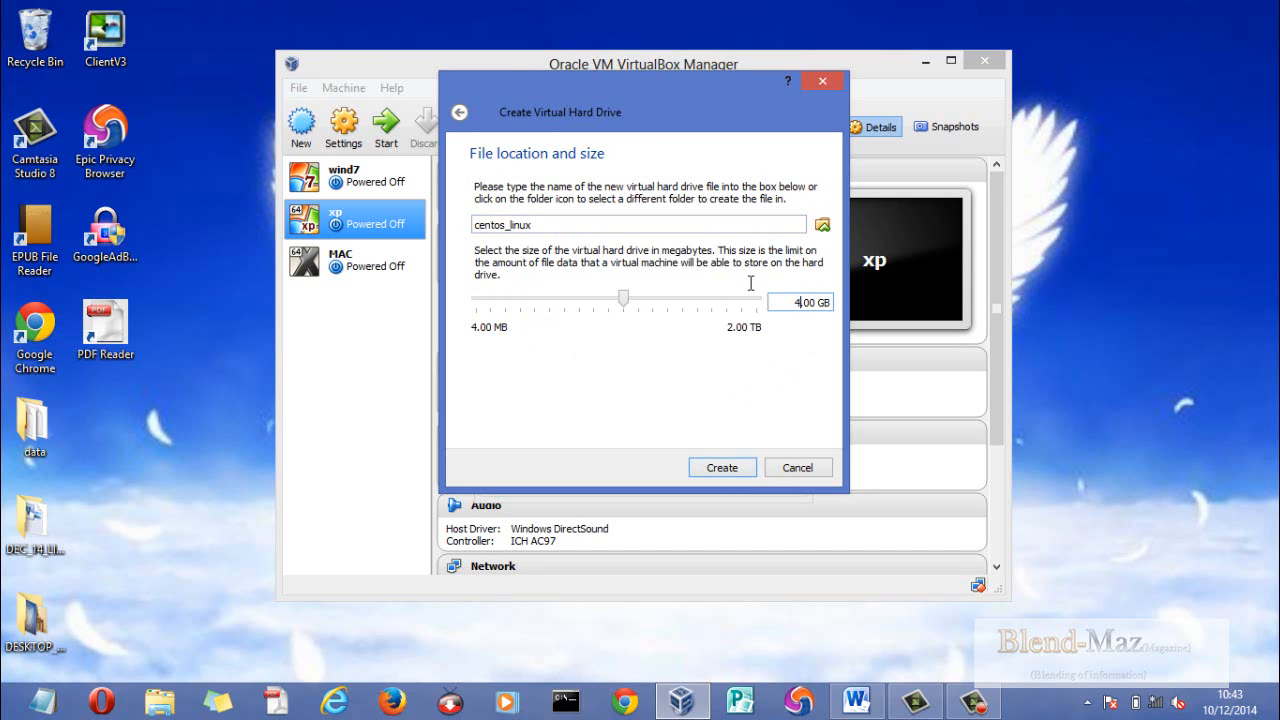
type("0")
left_click(744, 476)
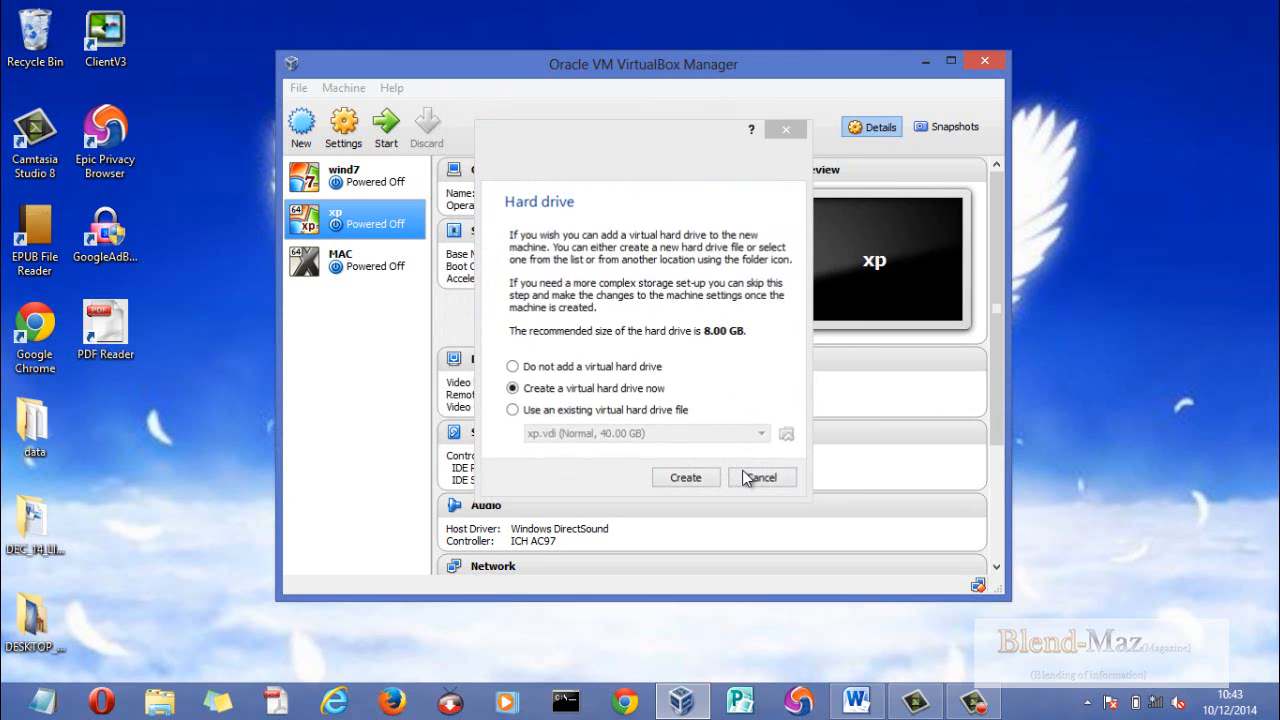
- Attach CentOS-6.2-i386-bin-DVD1.iso to the centos_linux machine's empty IDE CD/DVD drive and save the storage settings
left_click(344, 125)
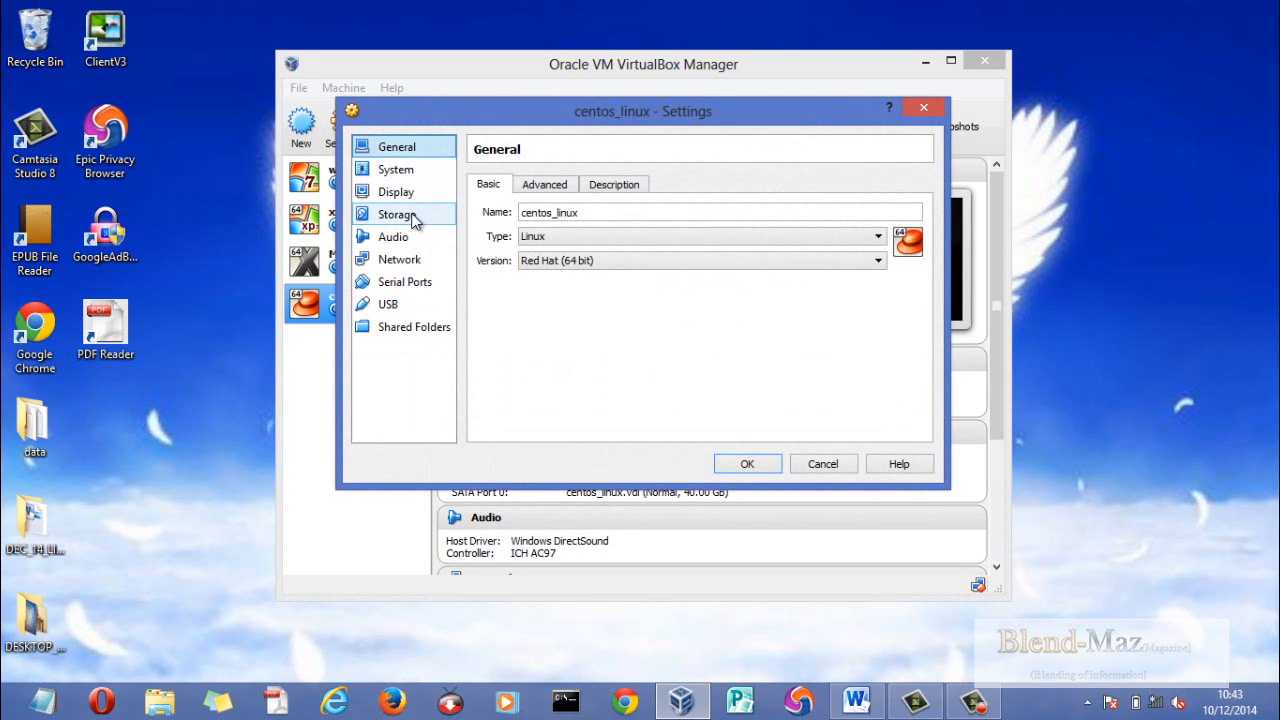
left_click(413, 215)
left_click(522, 227)
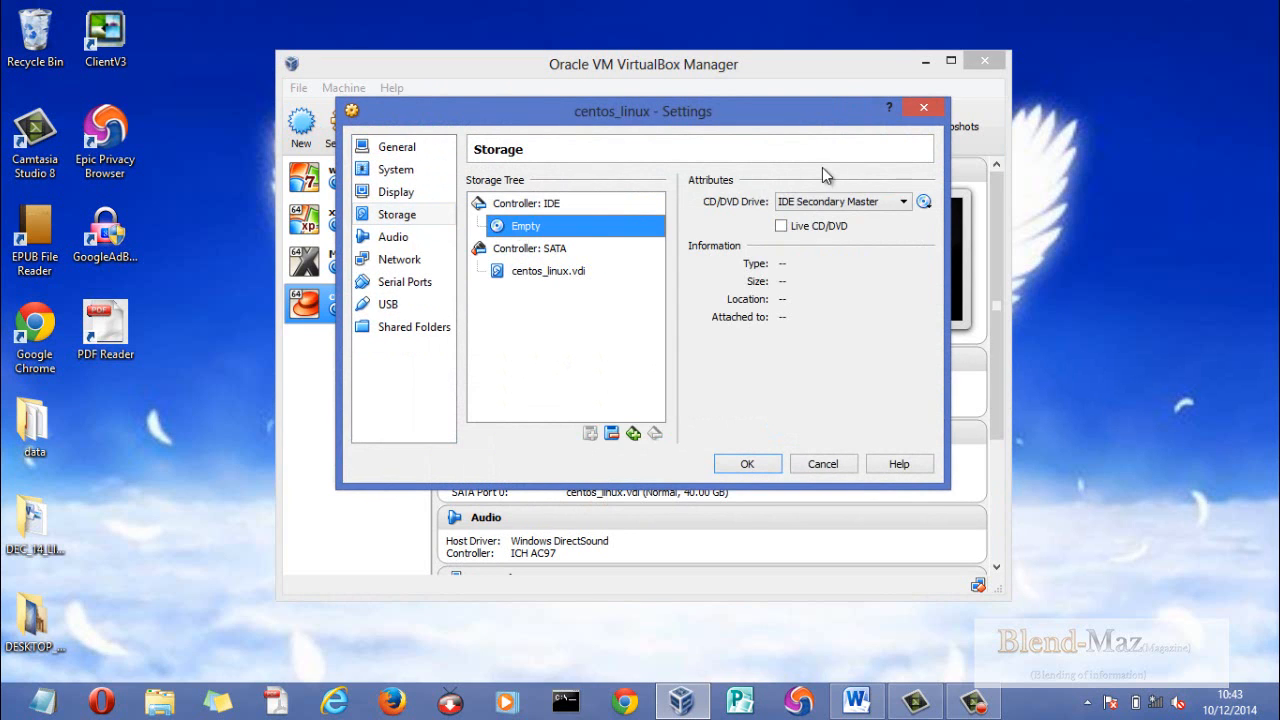
left_click(923, 201)
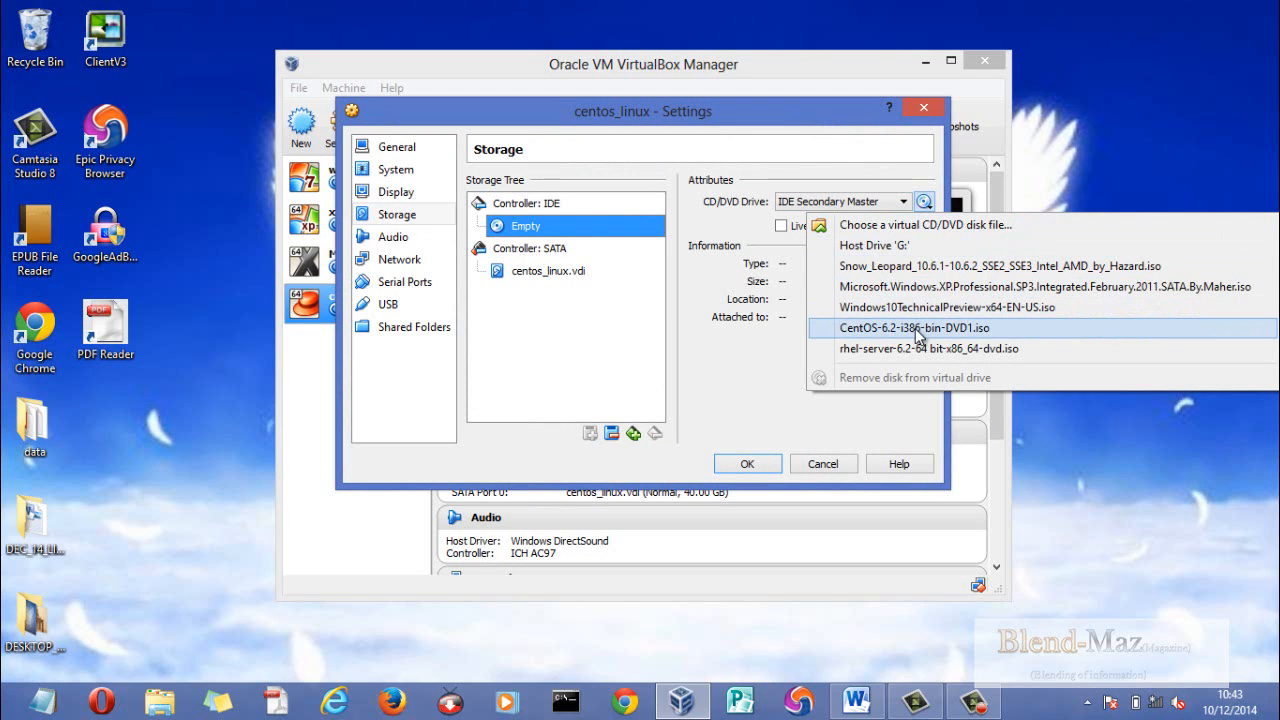
left_click(882, 230)
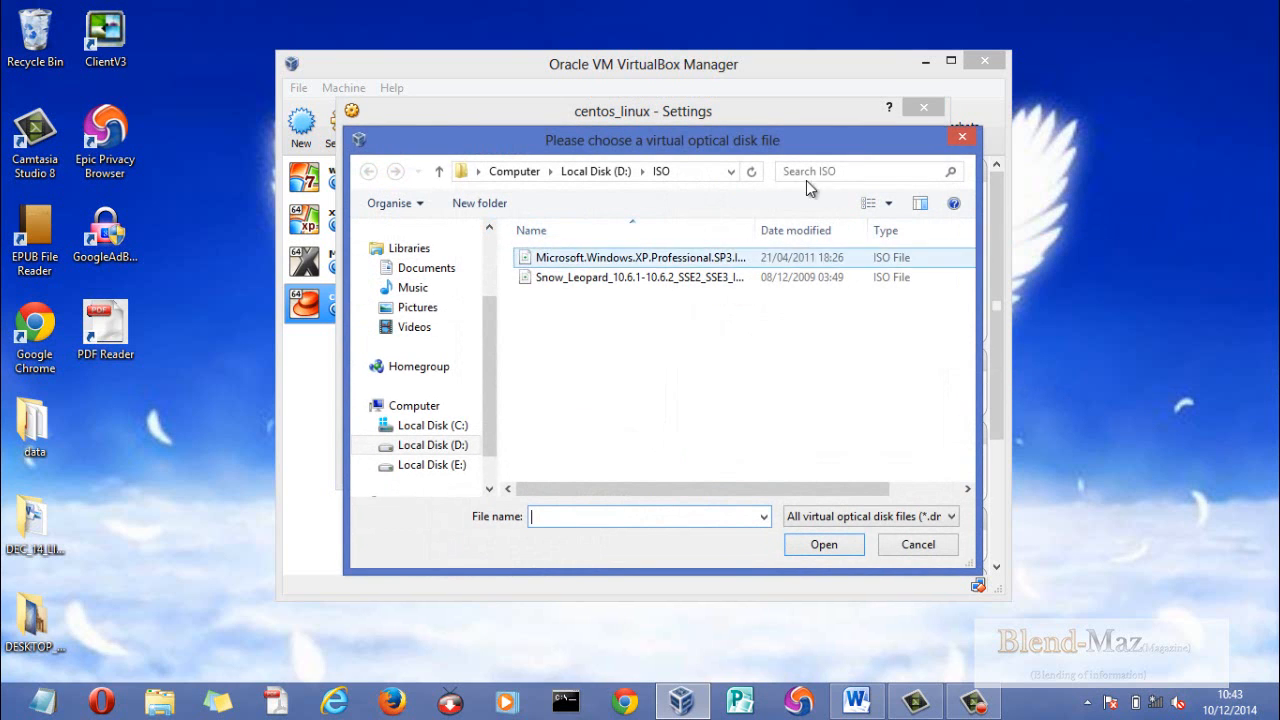
left_click(962, 136)
left_click(925, 204)
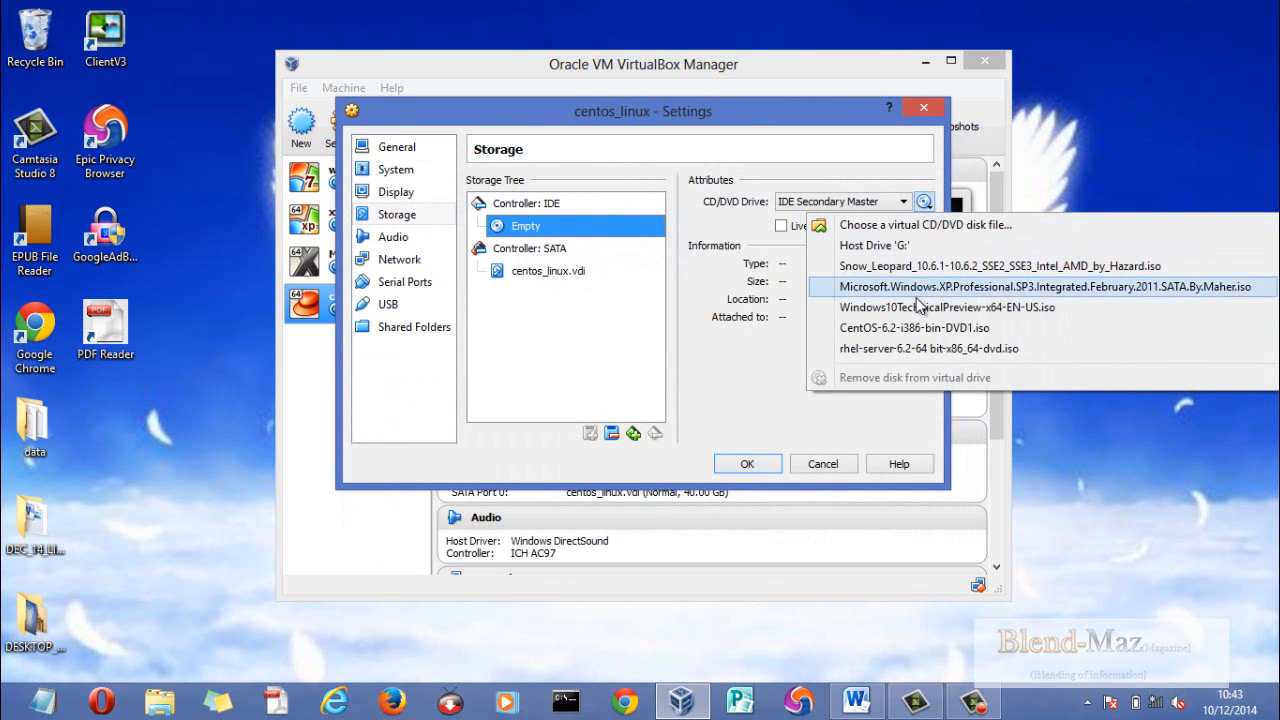
left_click(913, 325)
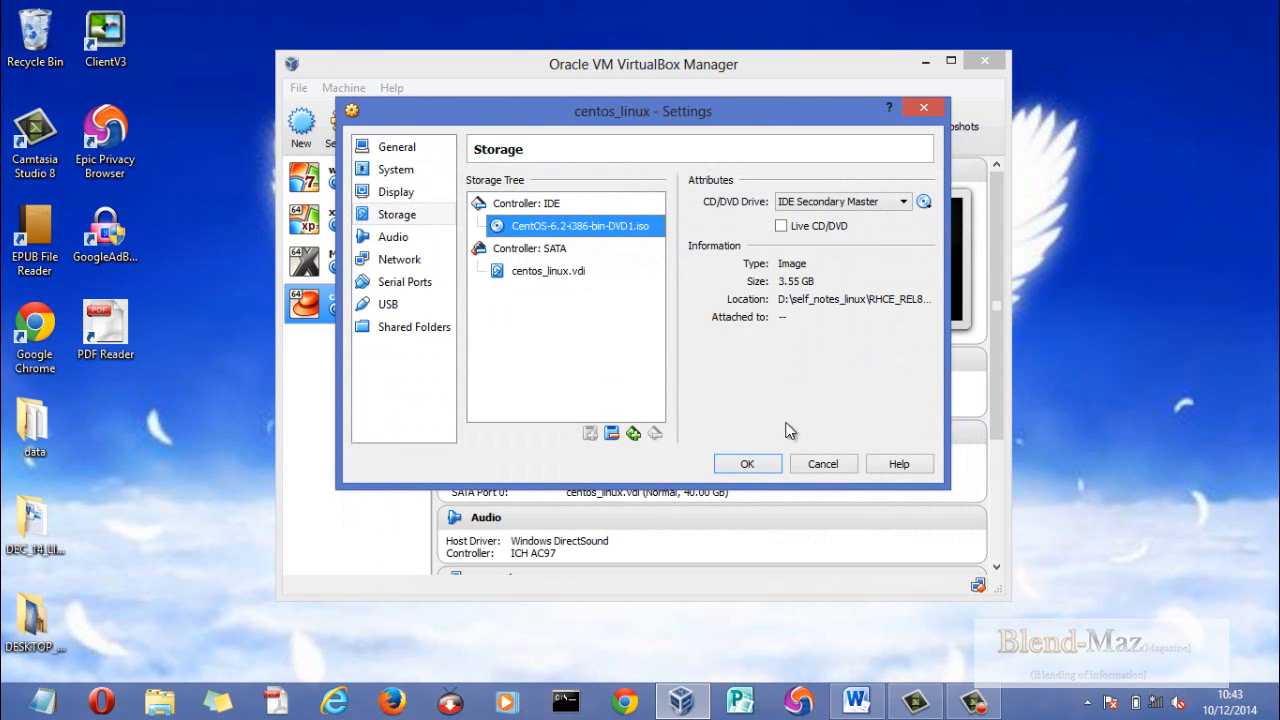
left_click(762, 466)
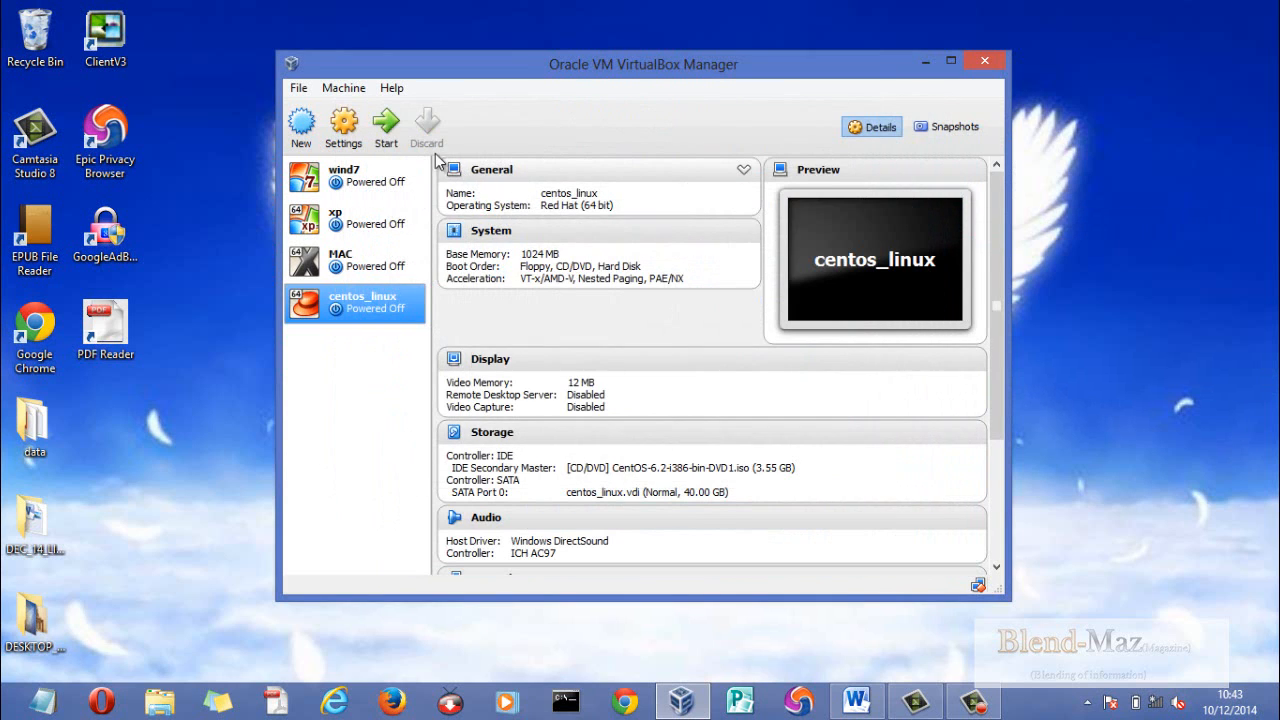
- Start the centos_linux machine with "Install or upgrade an existing system" and maximize its window, dismissing the mouse integration notice
left_click(388, 125)
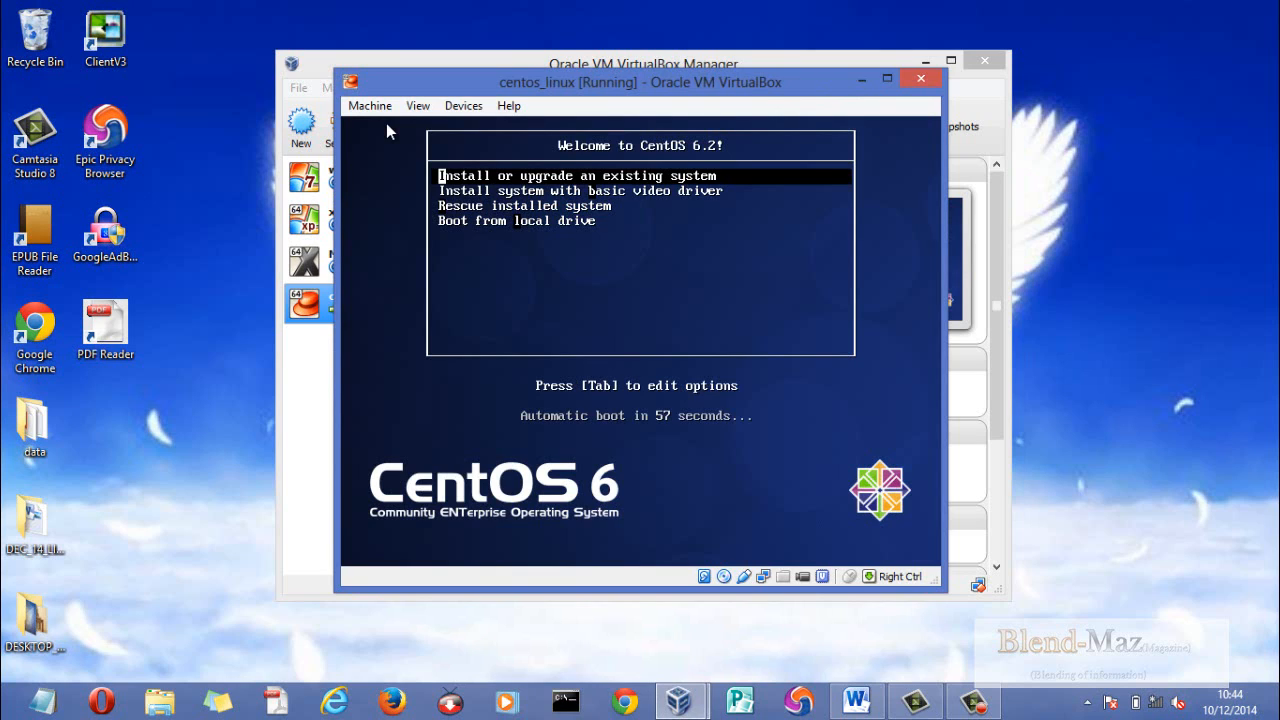
key("Return")
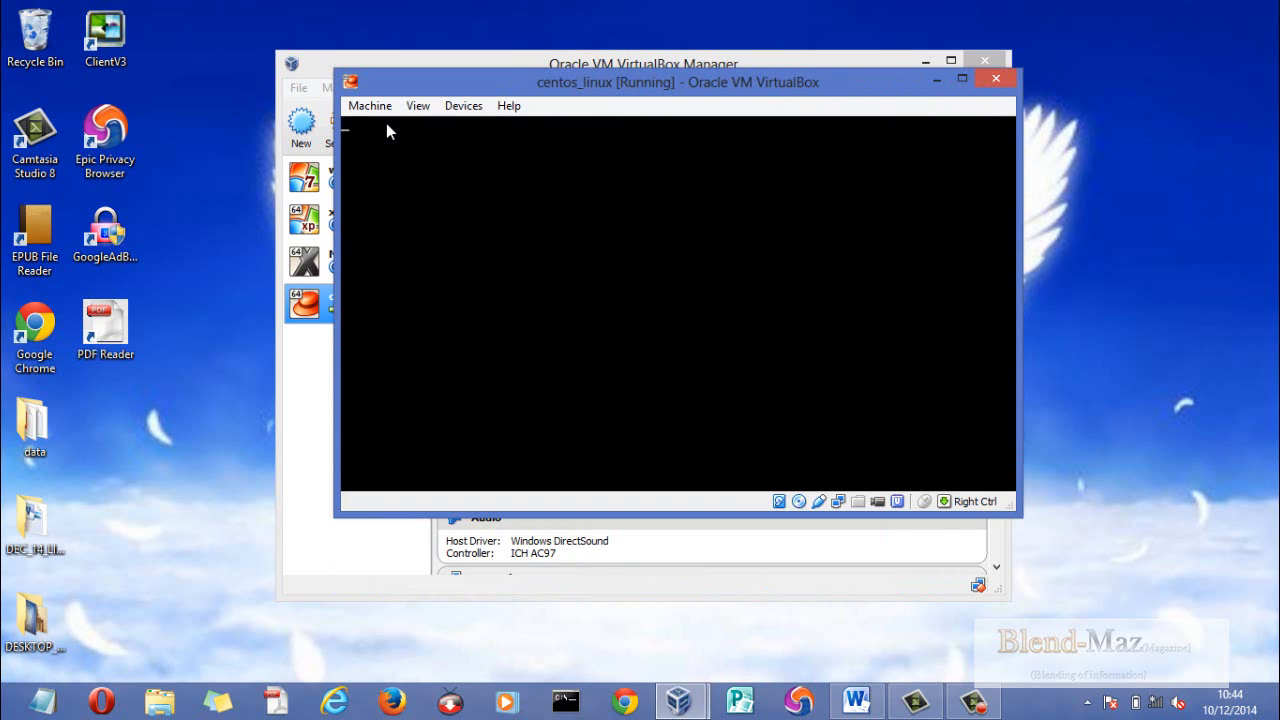
left_click(960, 80)
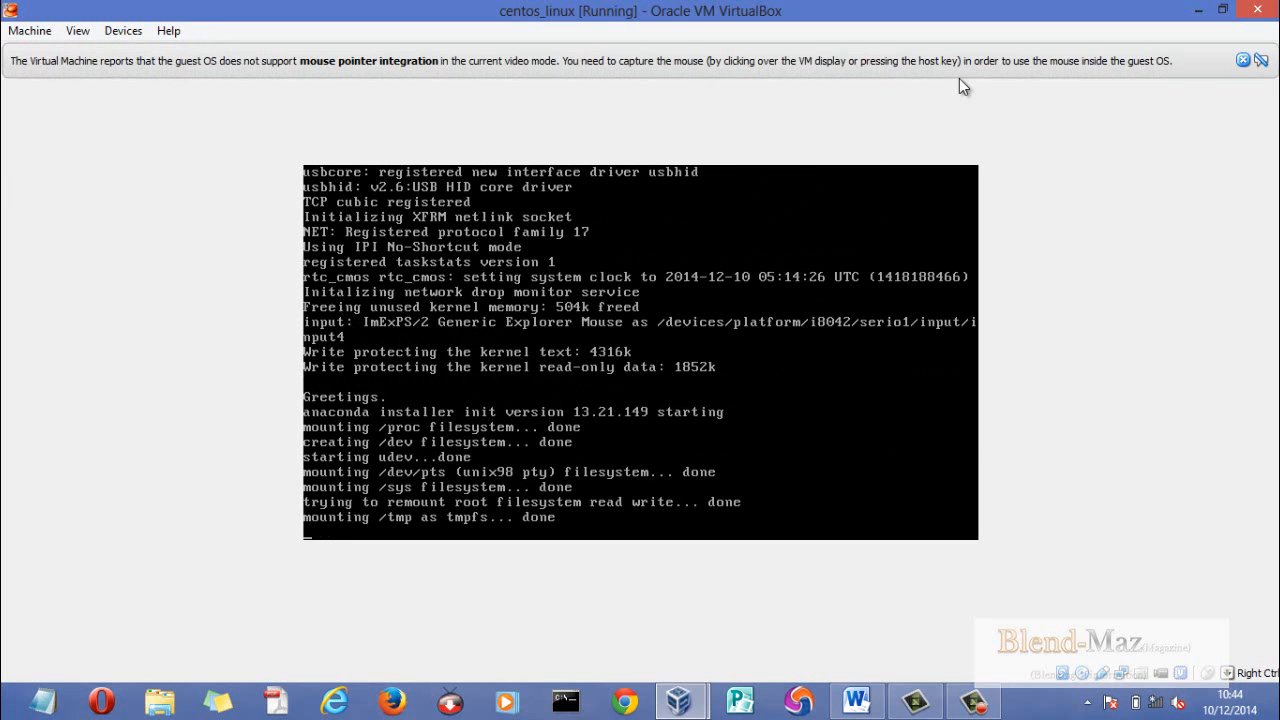
left_click(1241, 60)
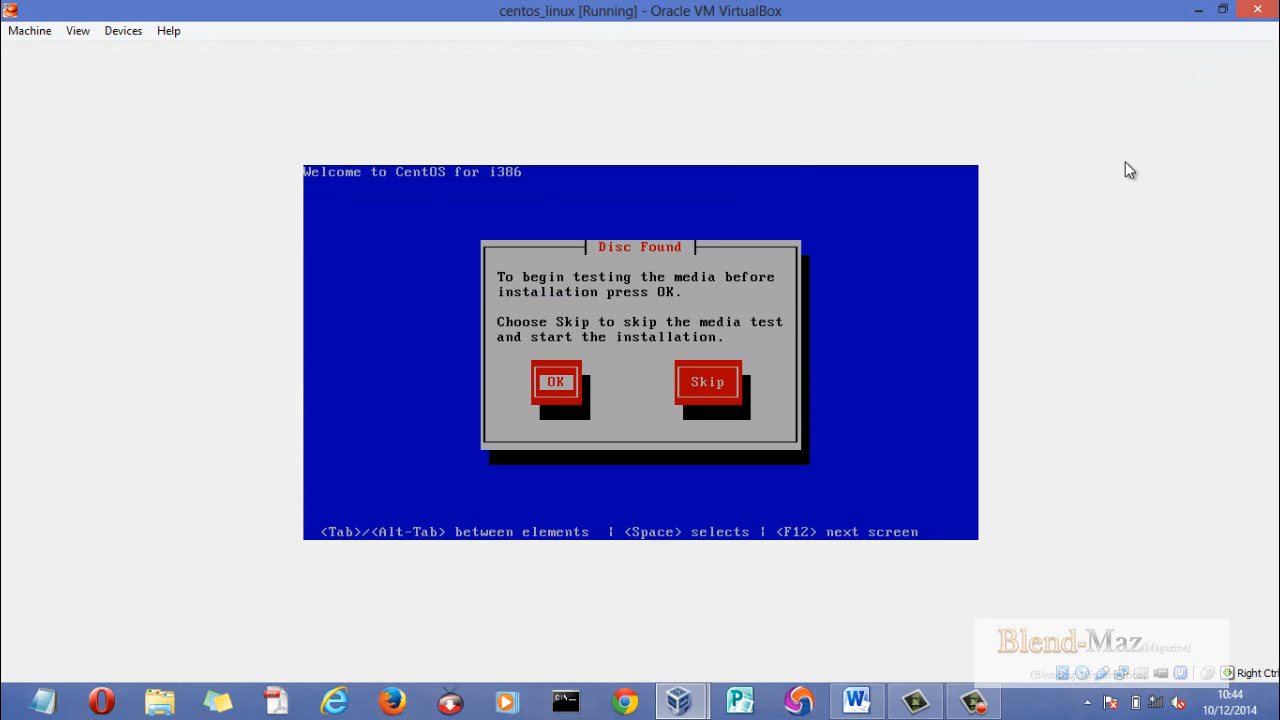
- Run the media check on the CentOS installation disc and acknowledge its result
key("Return")
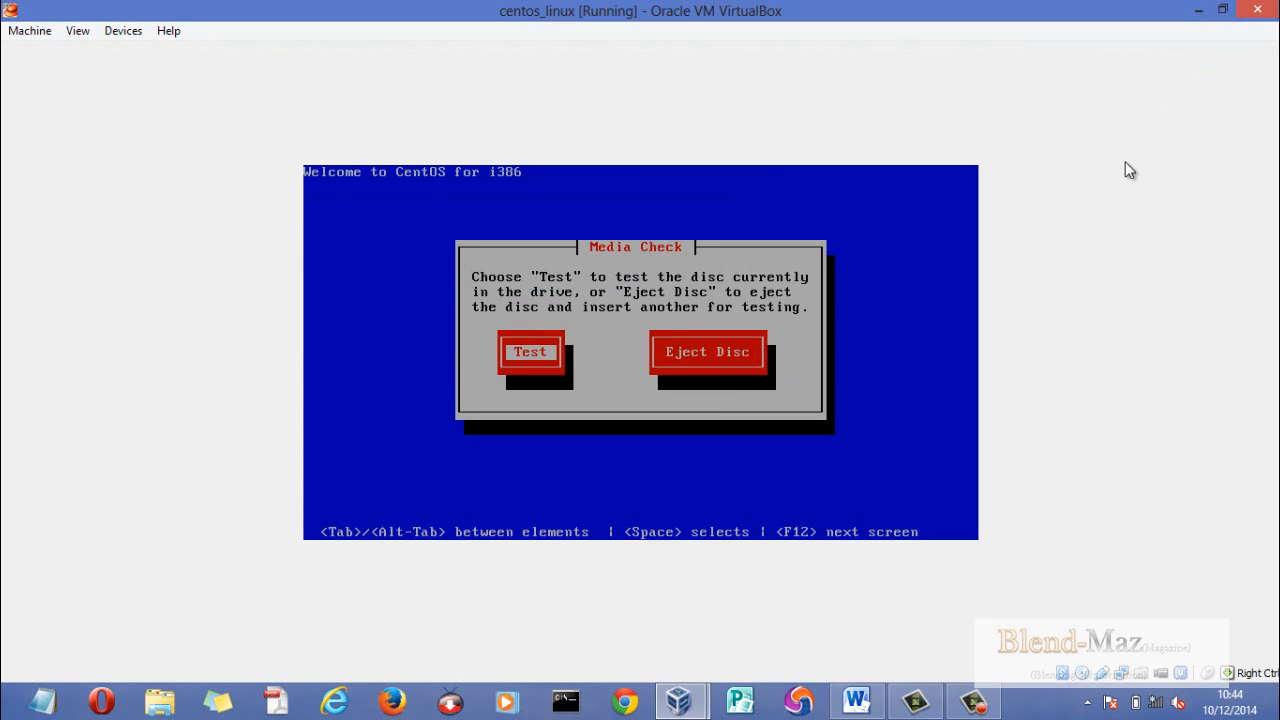
key("Return")
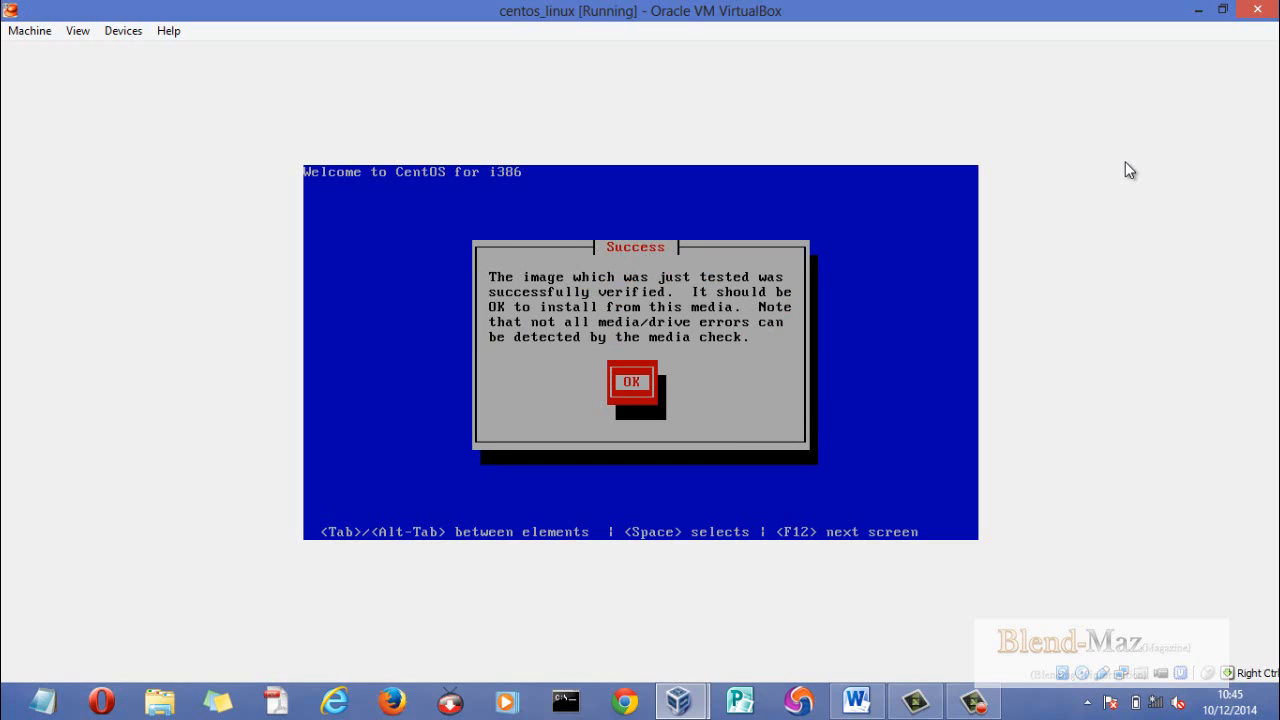
key("Return")
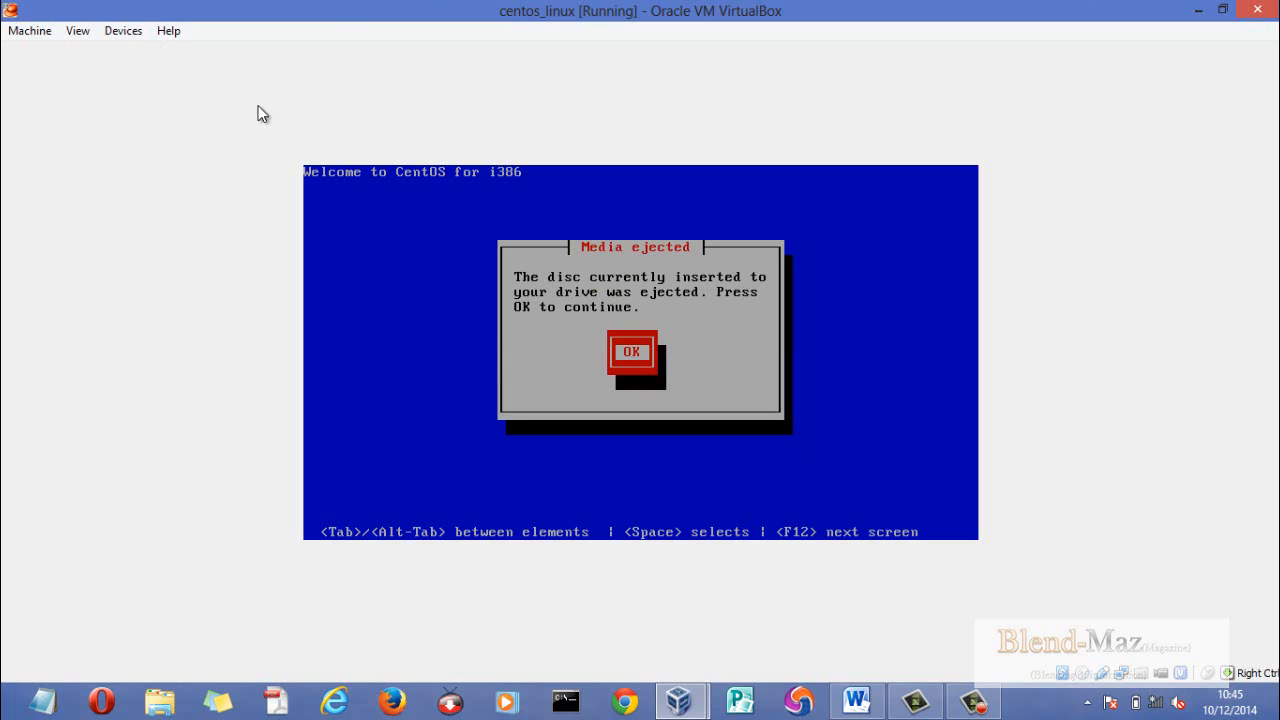
- Reinsert the CentOS disc image in the virtual CD/DVD drive and continue to the installer without testing additional media
left_click(130, 31)
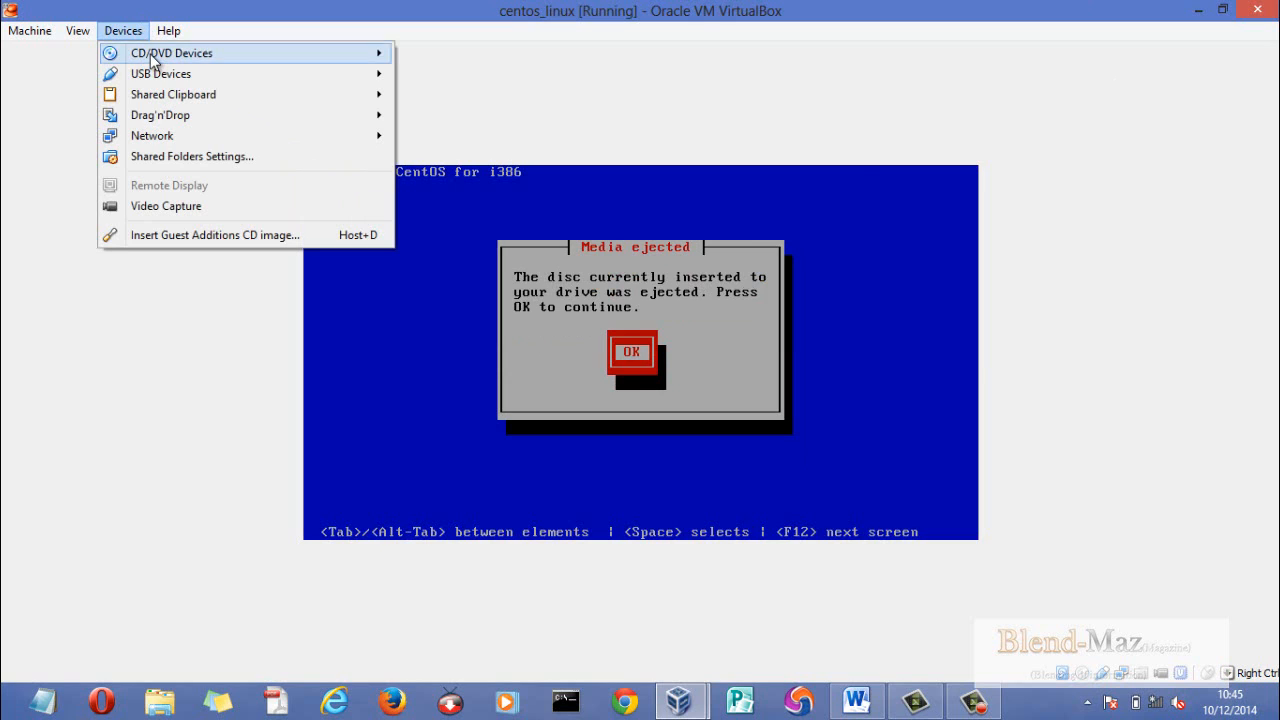
mouse_move(153, 60)
mouse_move(373, 56)
left_click(417, 100)
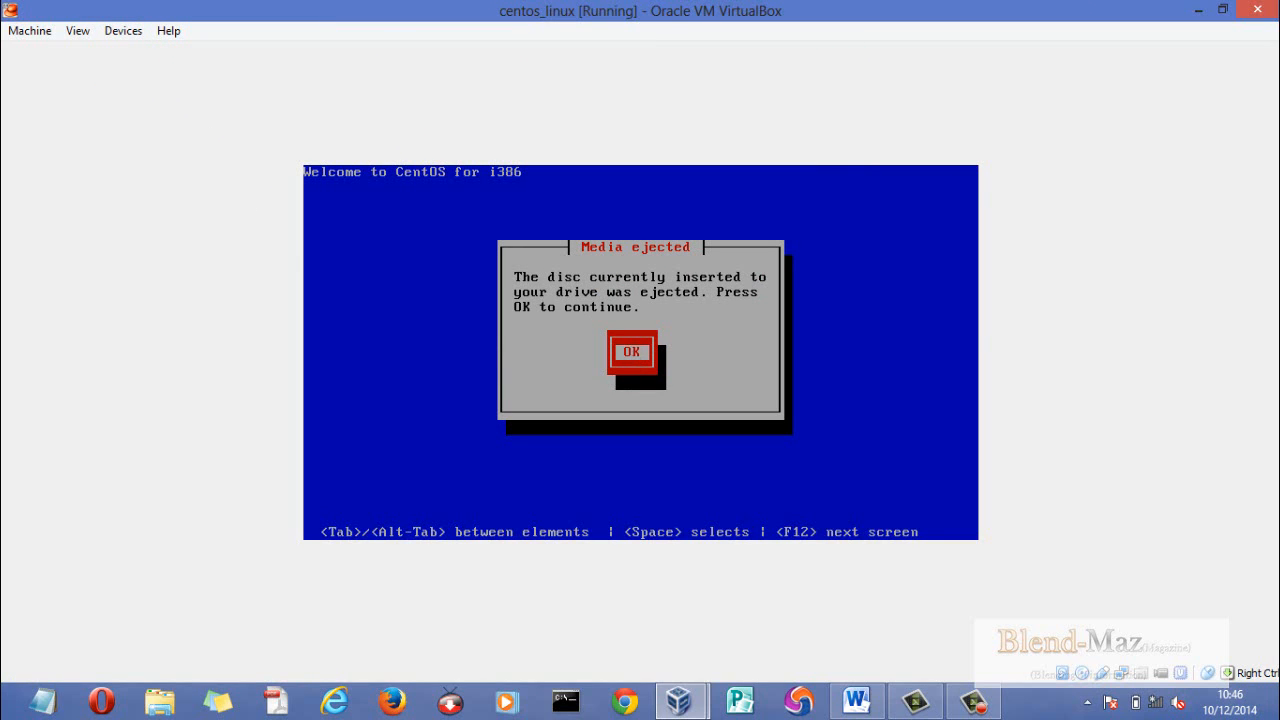
key("Return")
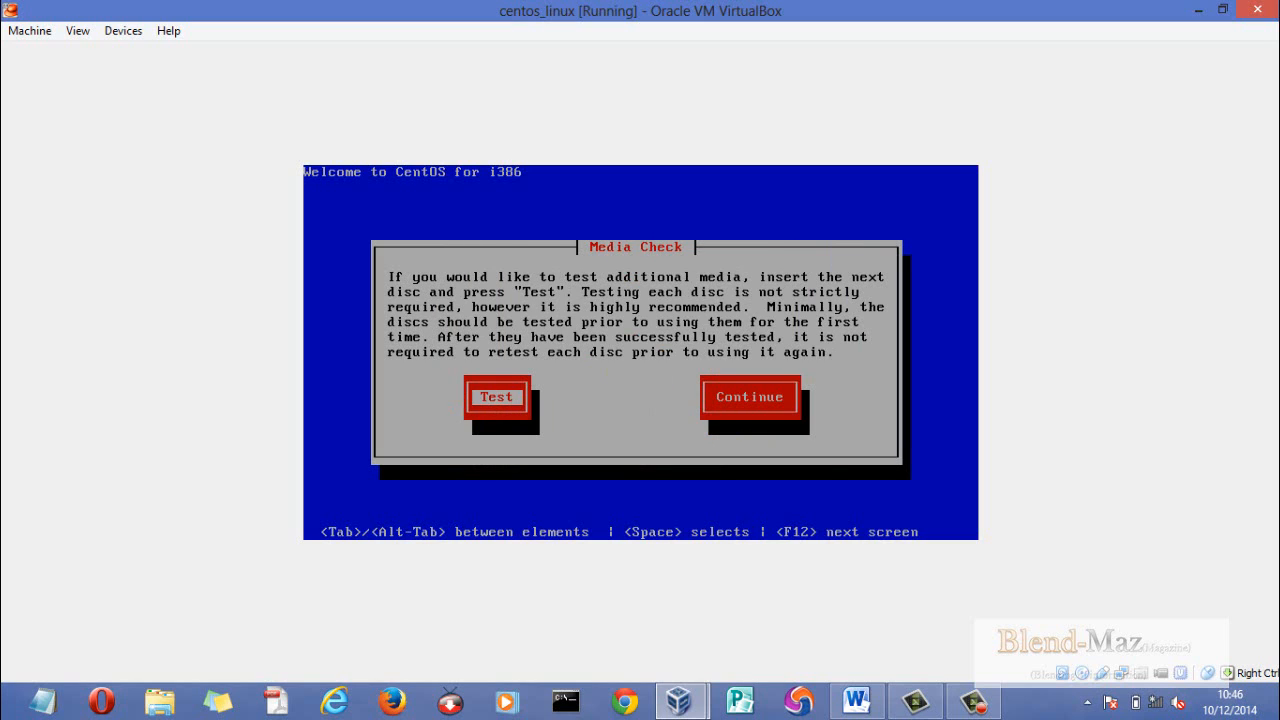
key("Tab")
key("Return")
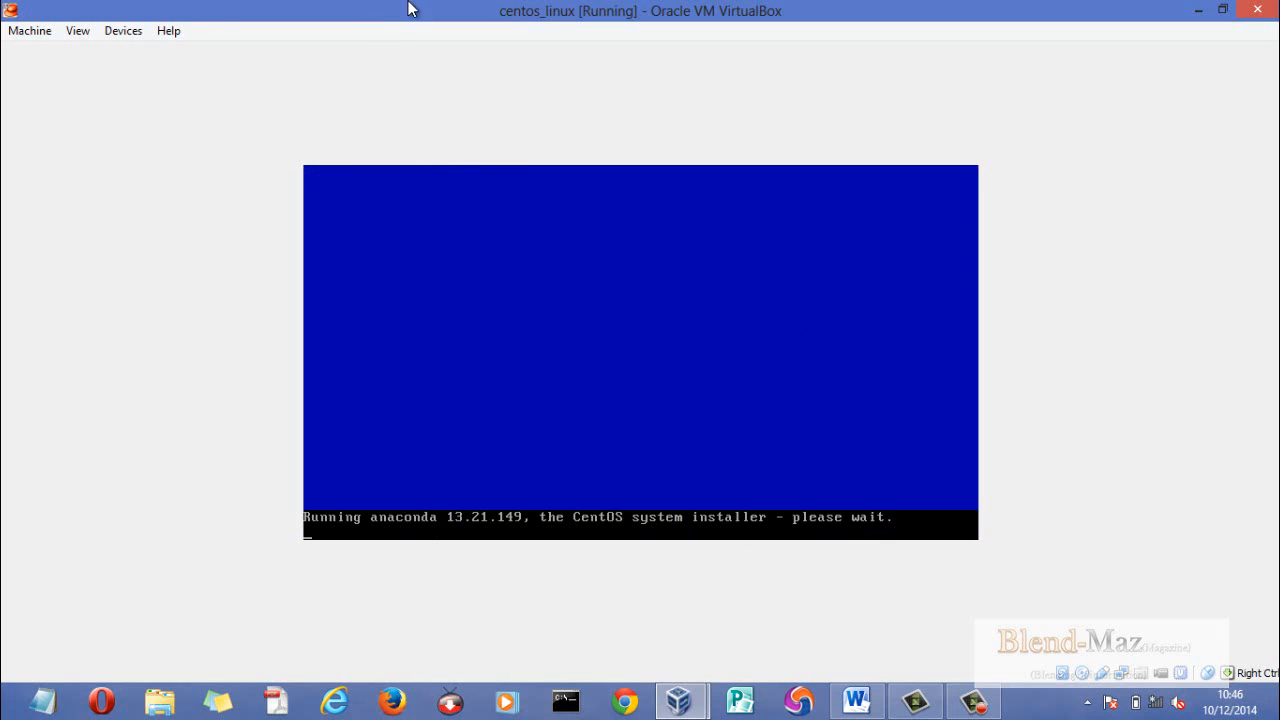
- Check which disc image is in the virtual CD/DVD drive, and switch the centos_linux machine to full screen
left_click(137, 33)
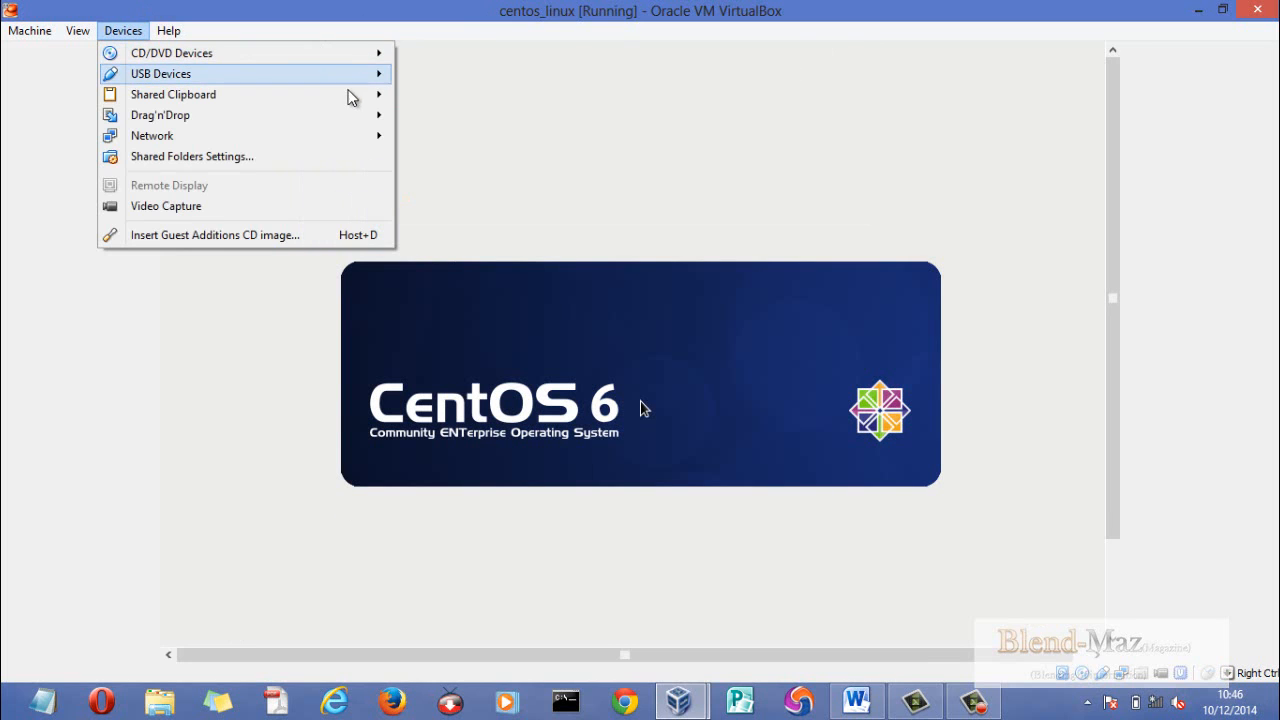
left_click(70, 366)
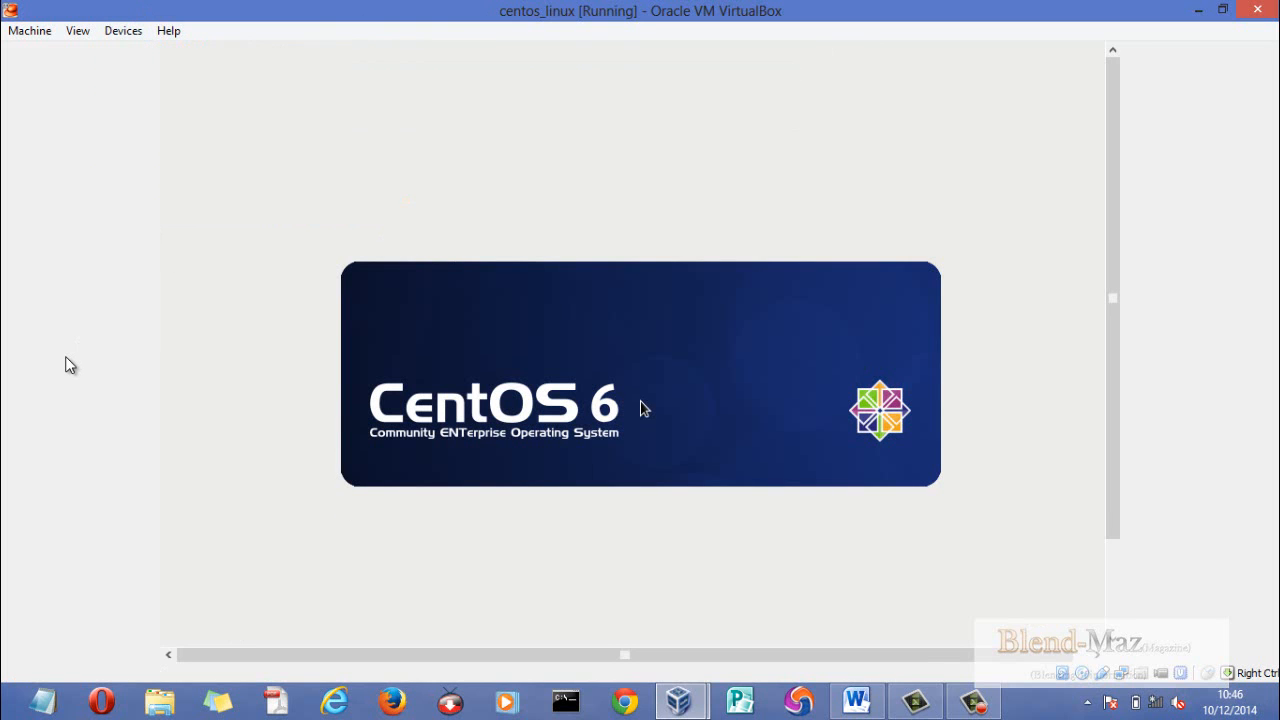
key("Control_R+f")
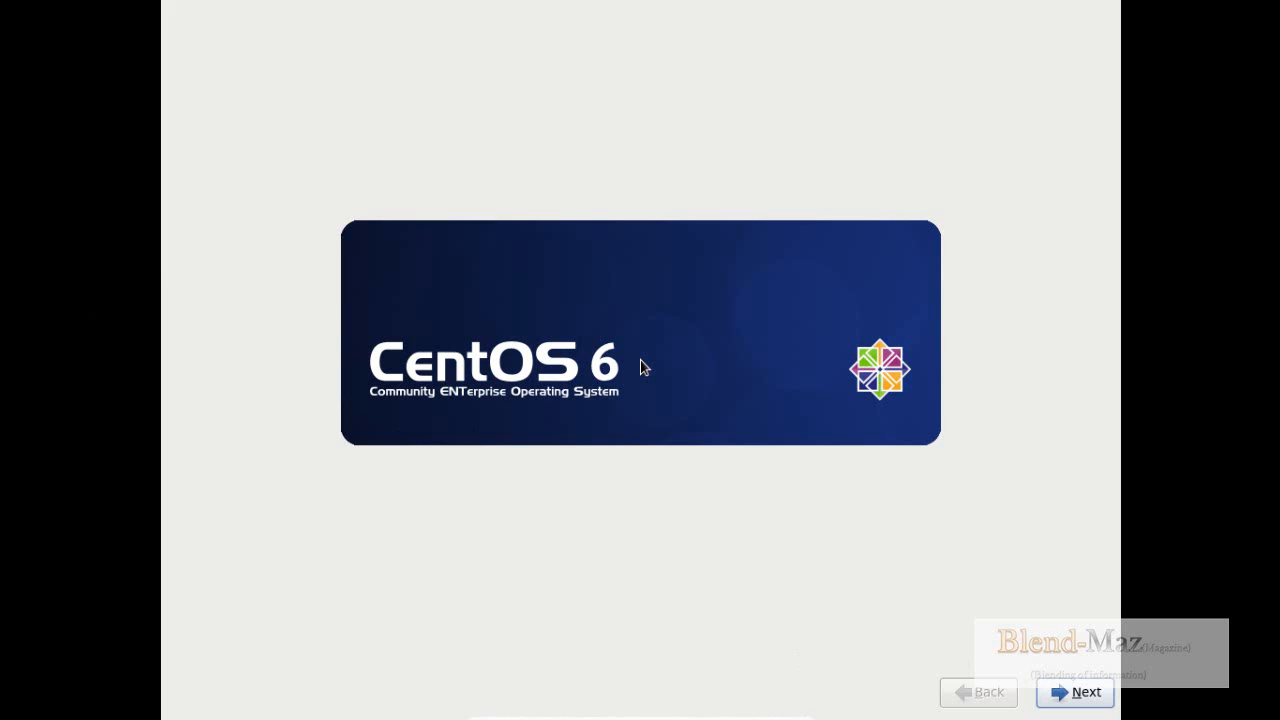
- Keep the installer's default language, keyboard and Basic Storage Devices, and choose to discard any data on the virtual hard disk
left_click(1098, 692)
left_click(1085, 692)
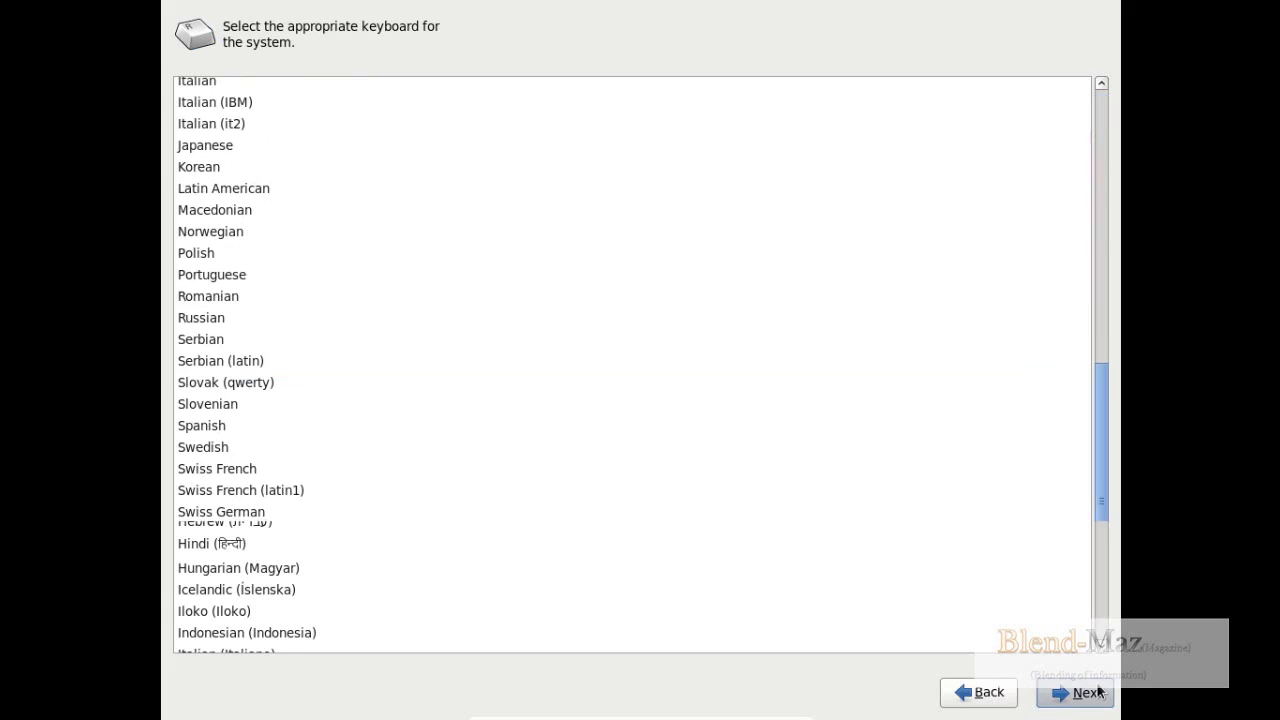
left_click(1085, 692)
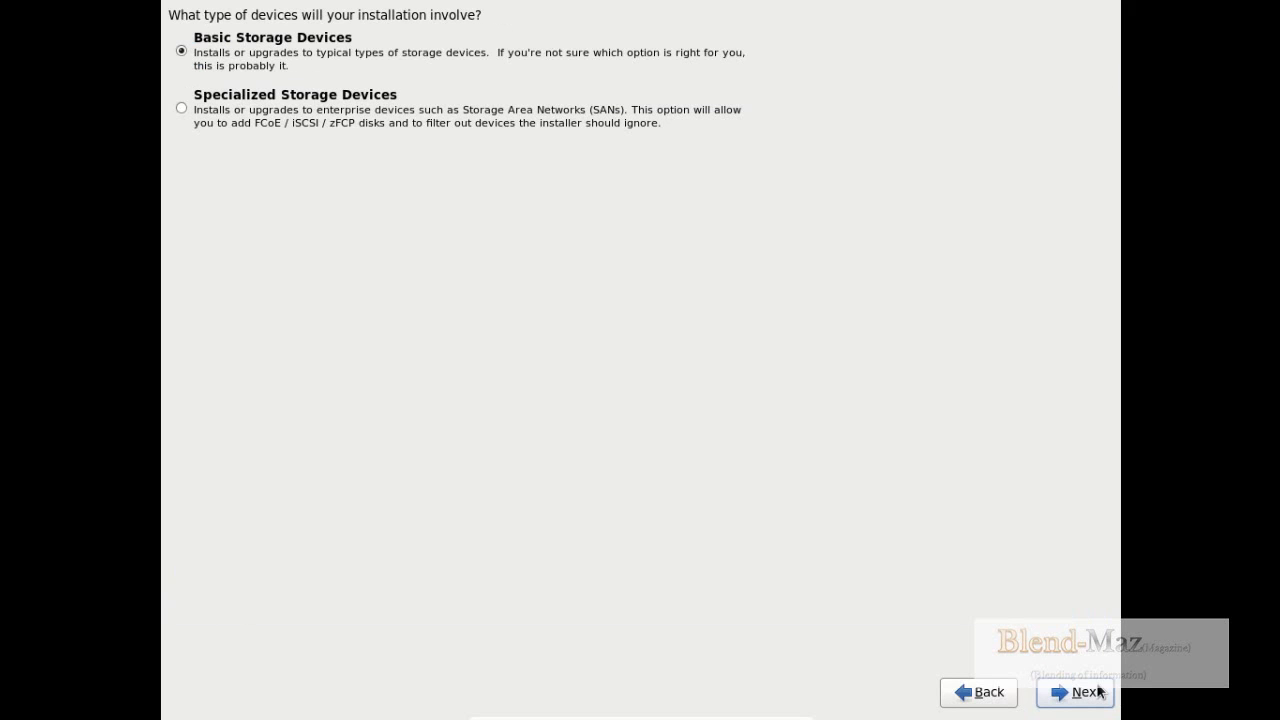
left_click(1092, 695)
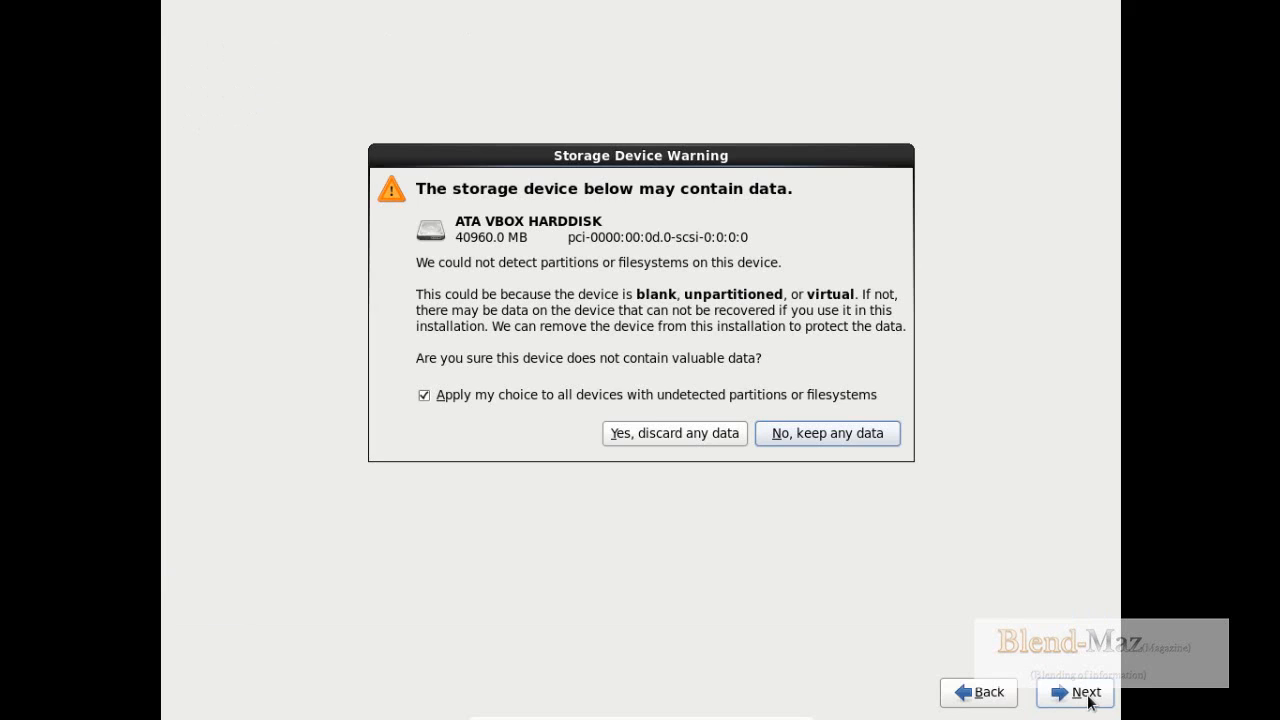
left_click(633, 436)
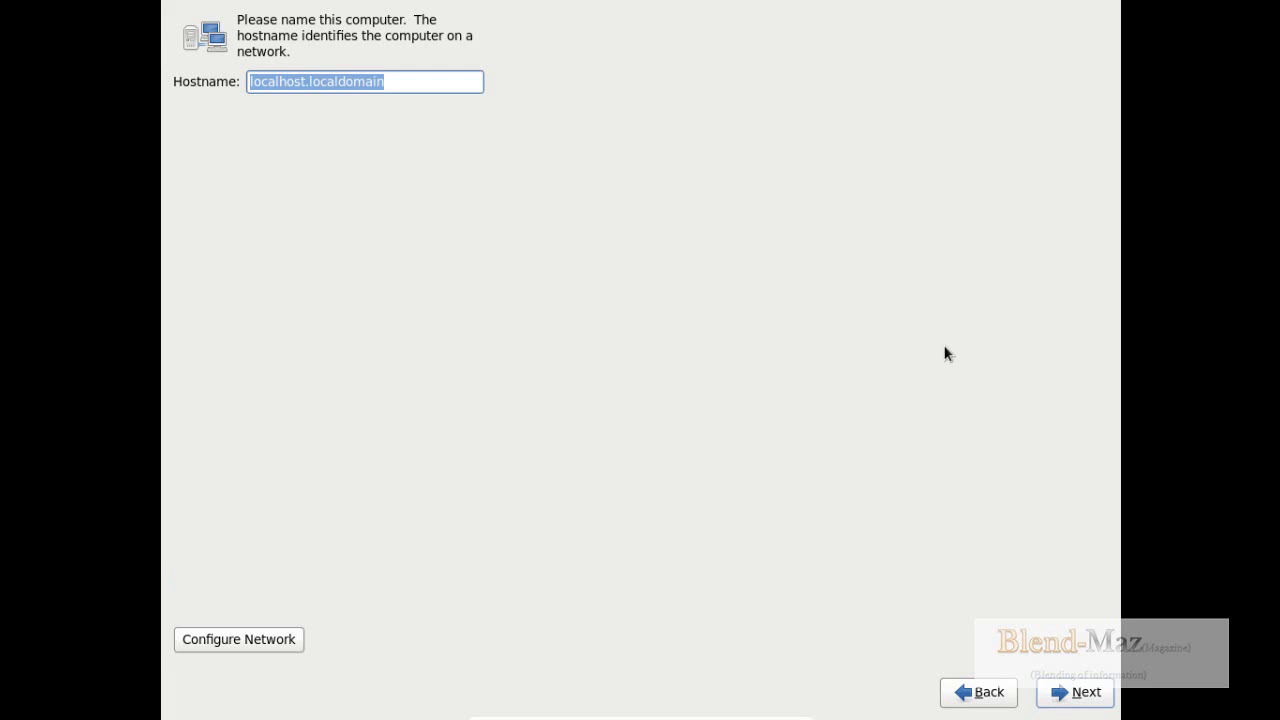
- Replace the default hostname with one beginning with "centos" and continue to the time zone selection
type("centos")
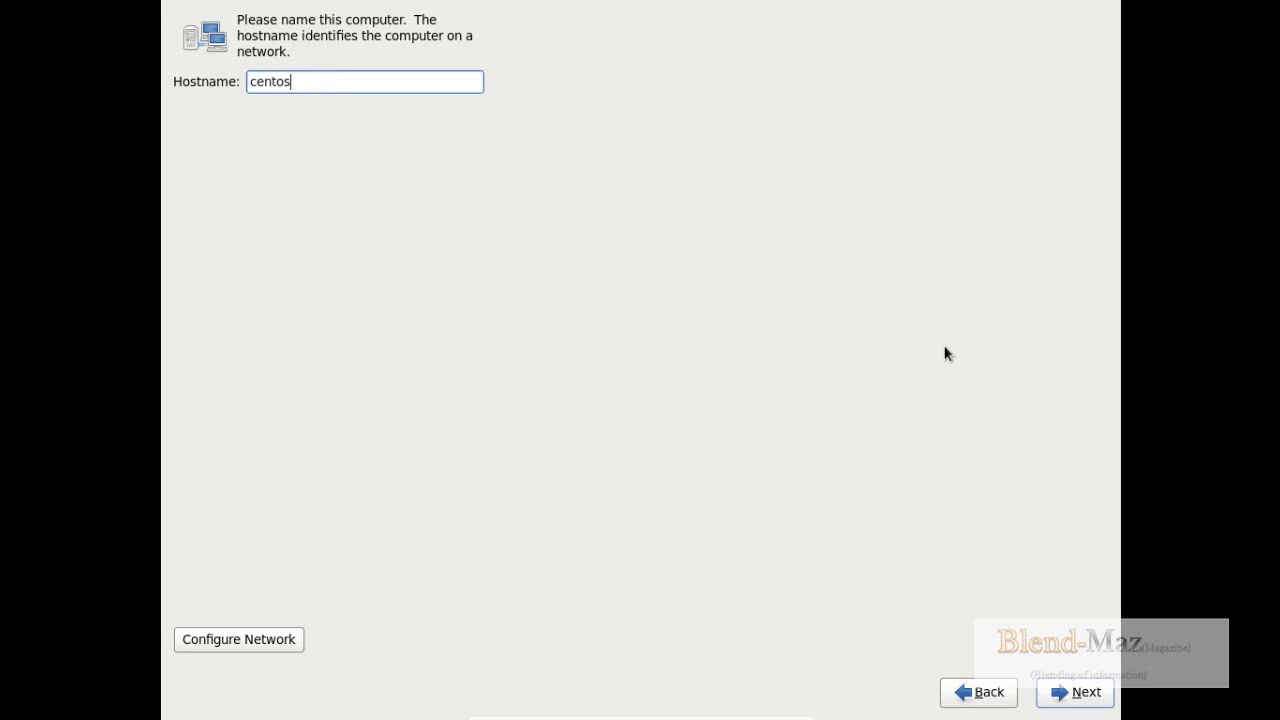
type("_practicse")
key("BackSpace")
key("BackSpace")
key("BackSpace")
key("BackSpace")
key("BackSpace")
key("BackSpace")
key("BackSpace")
key("BackSpace")
key("BackSpace")
key("BackSpace")
key("BackSpace")
key("BackSpace")
key("BackSpace")
key("BackSpace")
key("BackSpace")
type("xyz")
left_click(1077, 693)
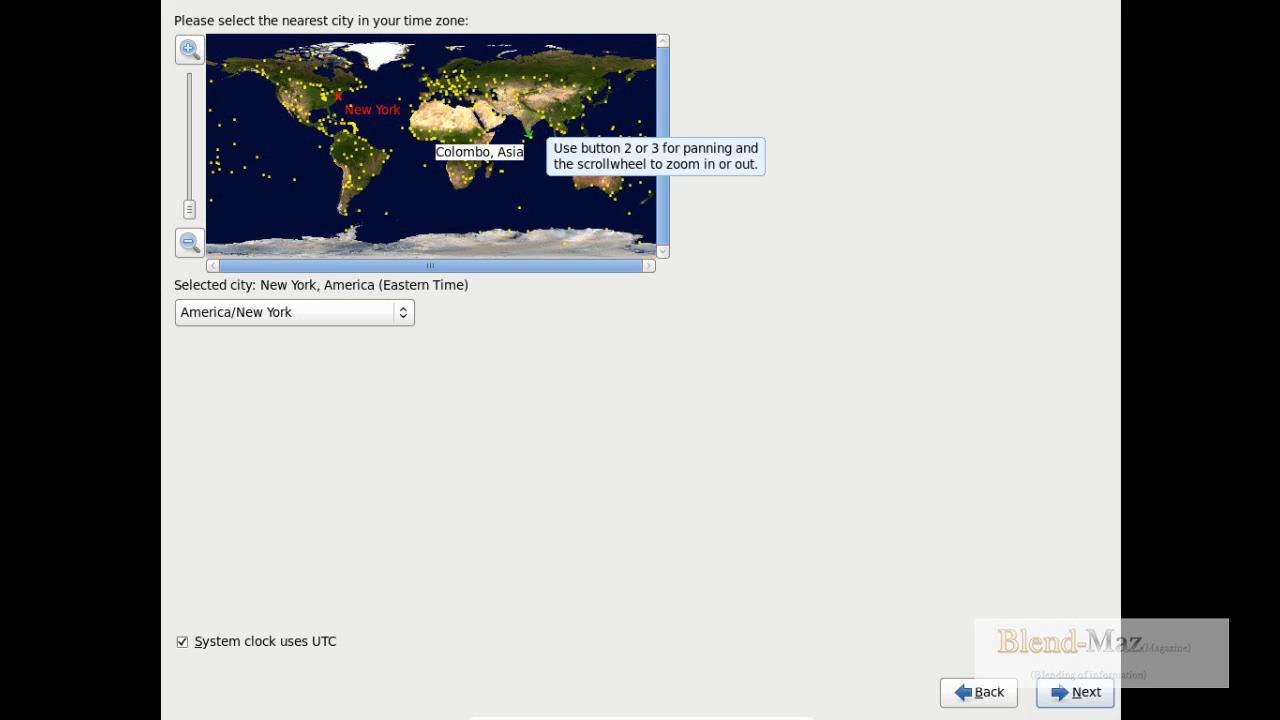
- Set the time zone to Asia/Kolkata on the world map and continue to the root account page
left_click(527, 131)
left_click(381, 79)
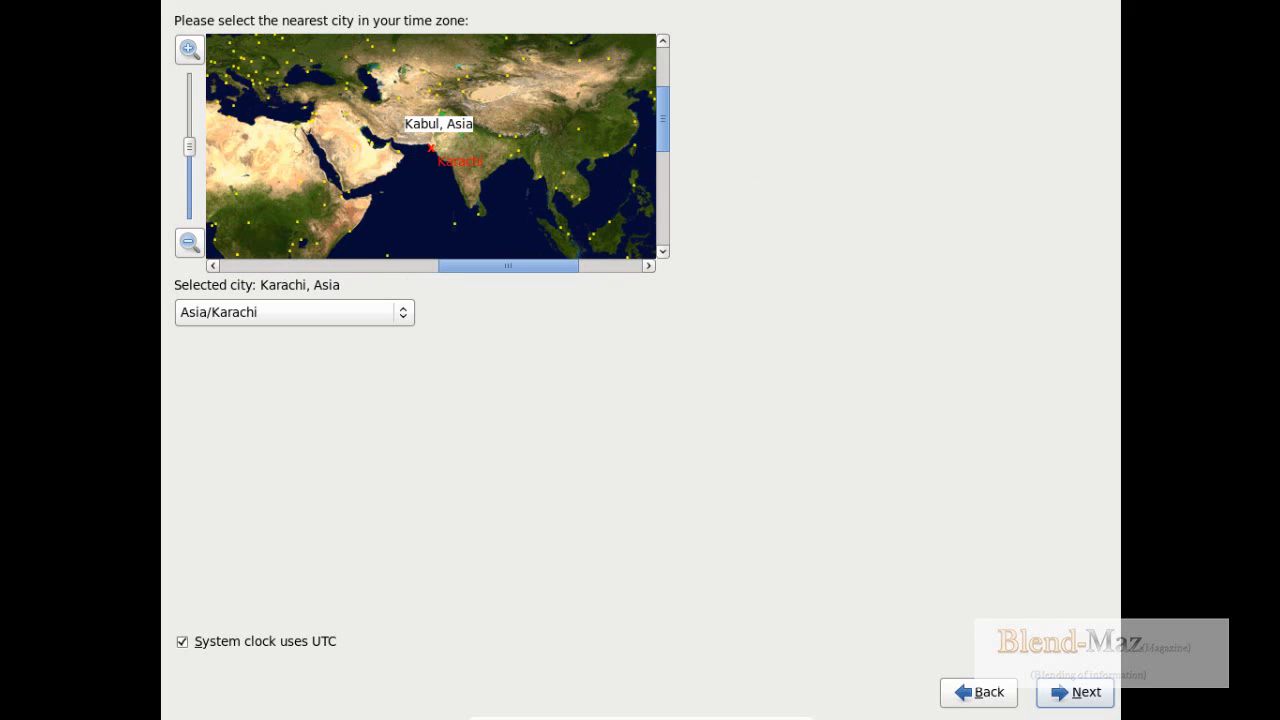
left_click(480, 145)
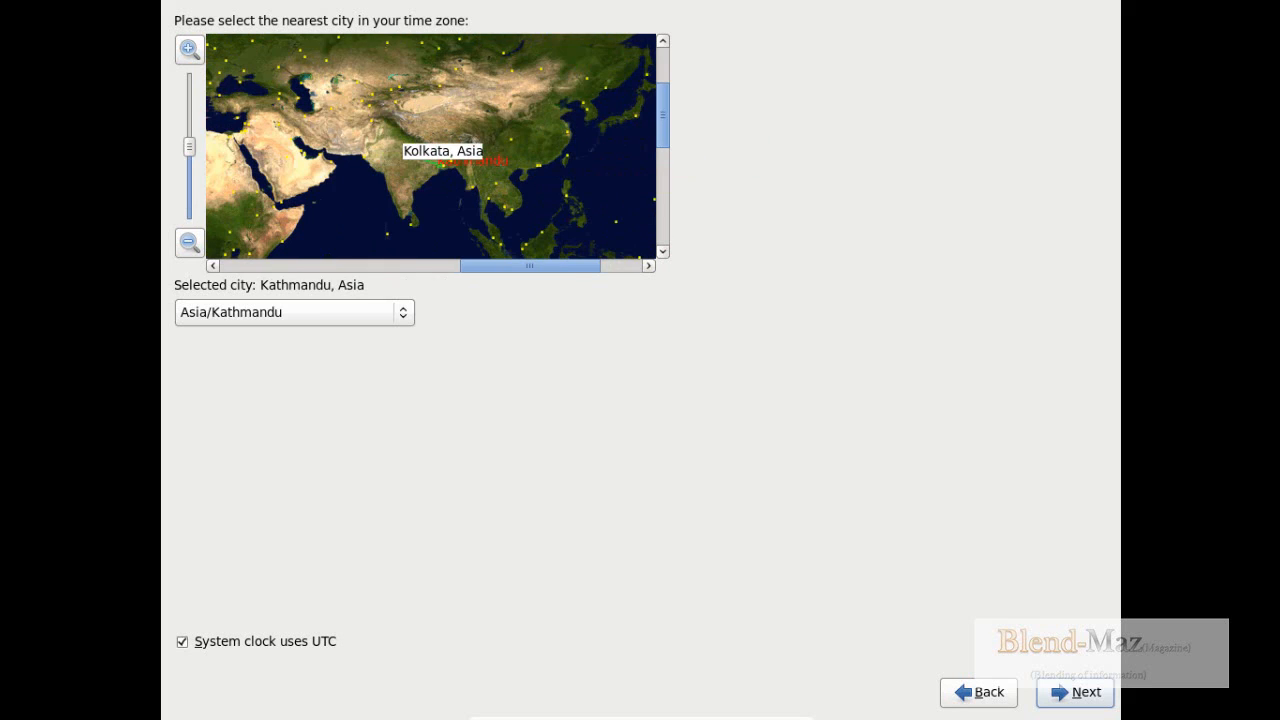
left_click(362, 150)
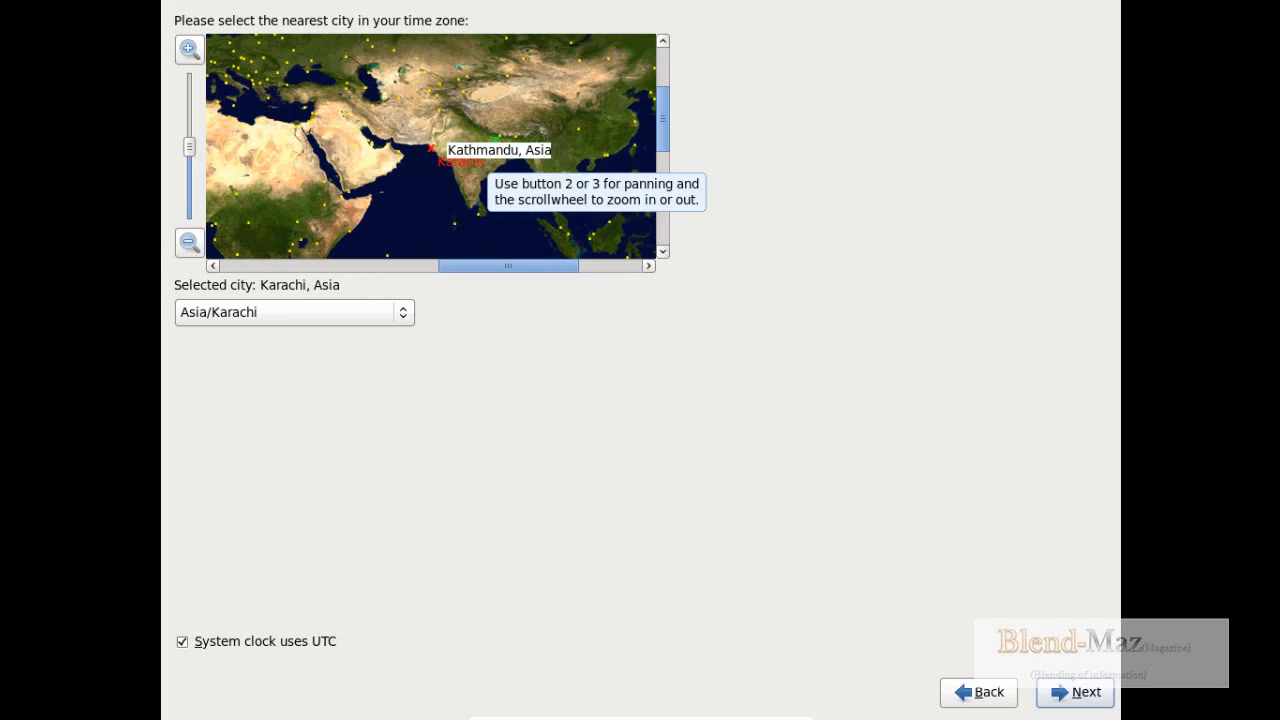
left_click(472, 162)
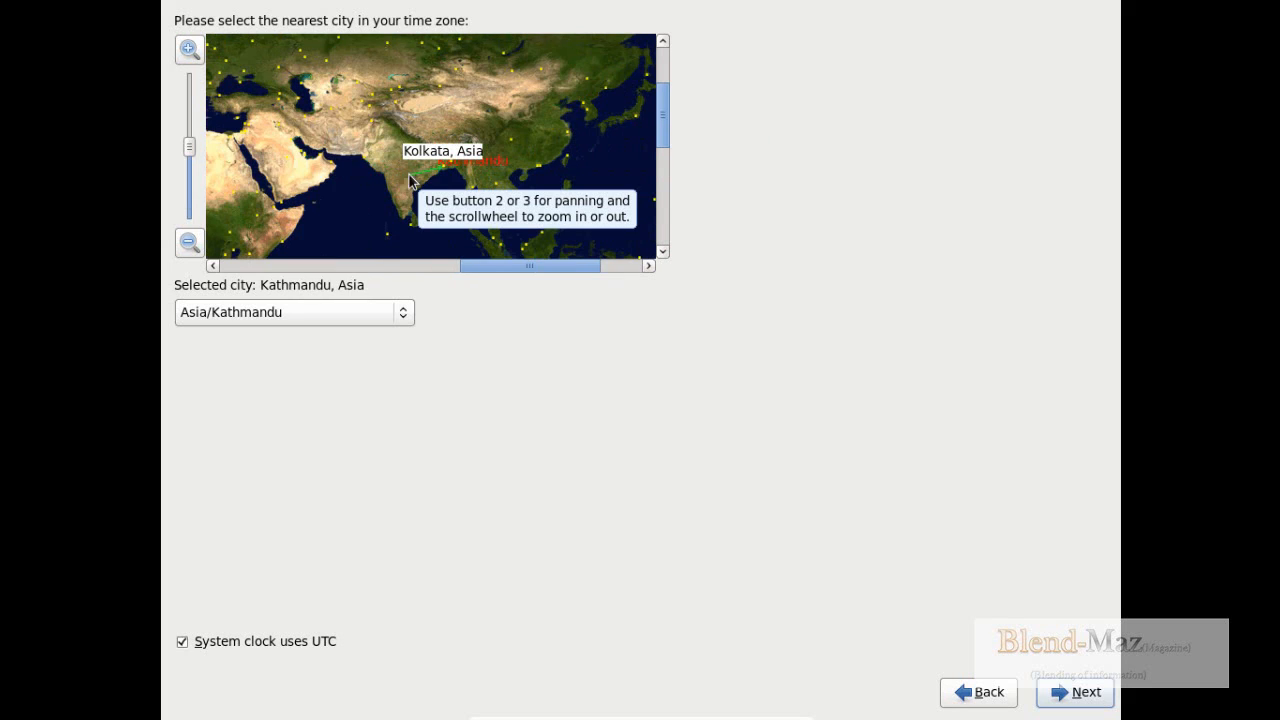
left_click(438, 166)
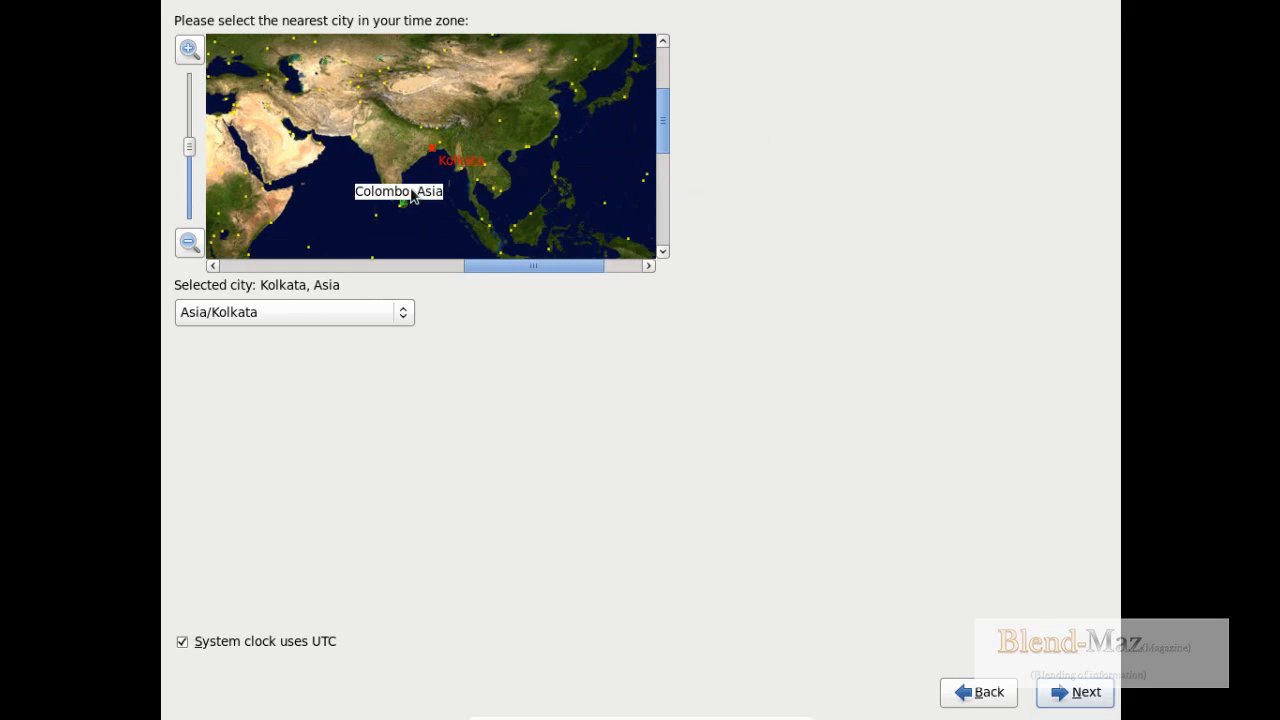
left_click(1085, 693)
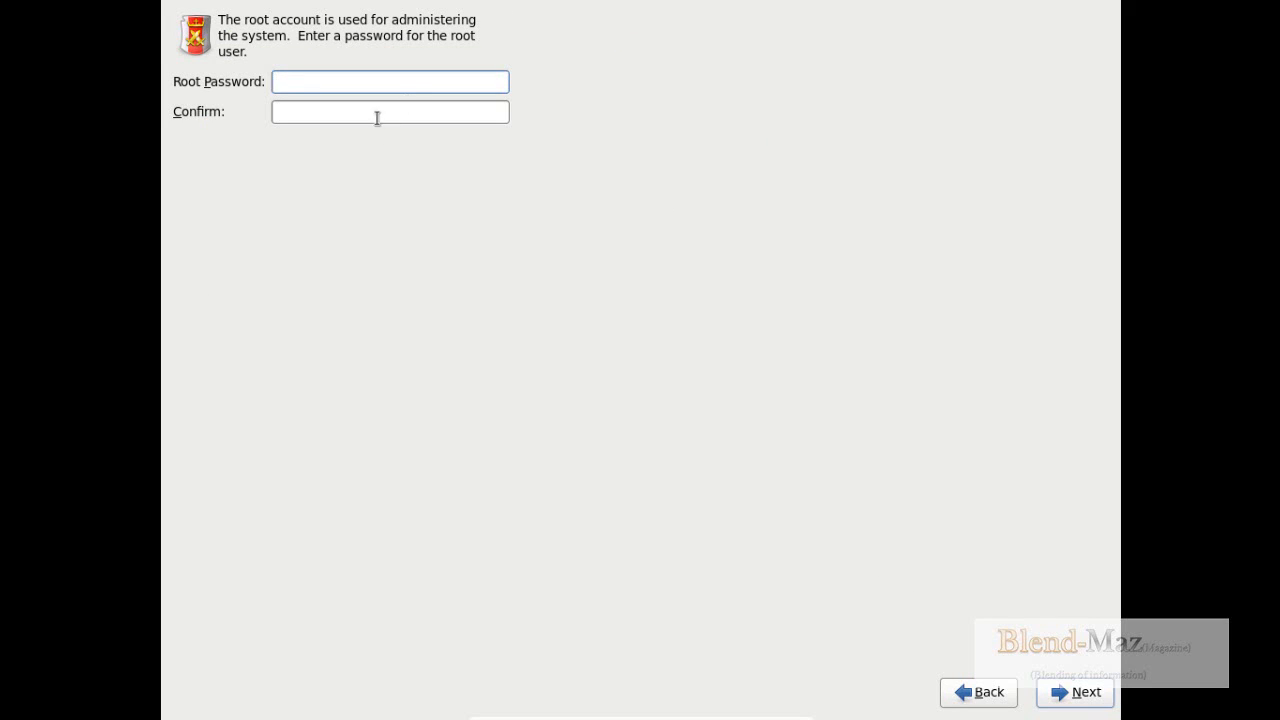
- Enter and confirm the root password, and accept it despite the weak password warning
type("redhat")
key("Tab")
type("redhat")
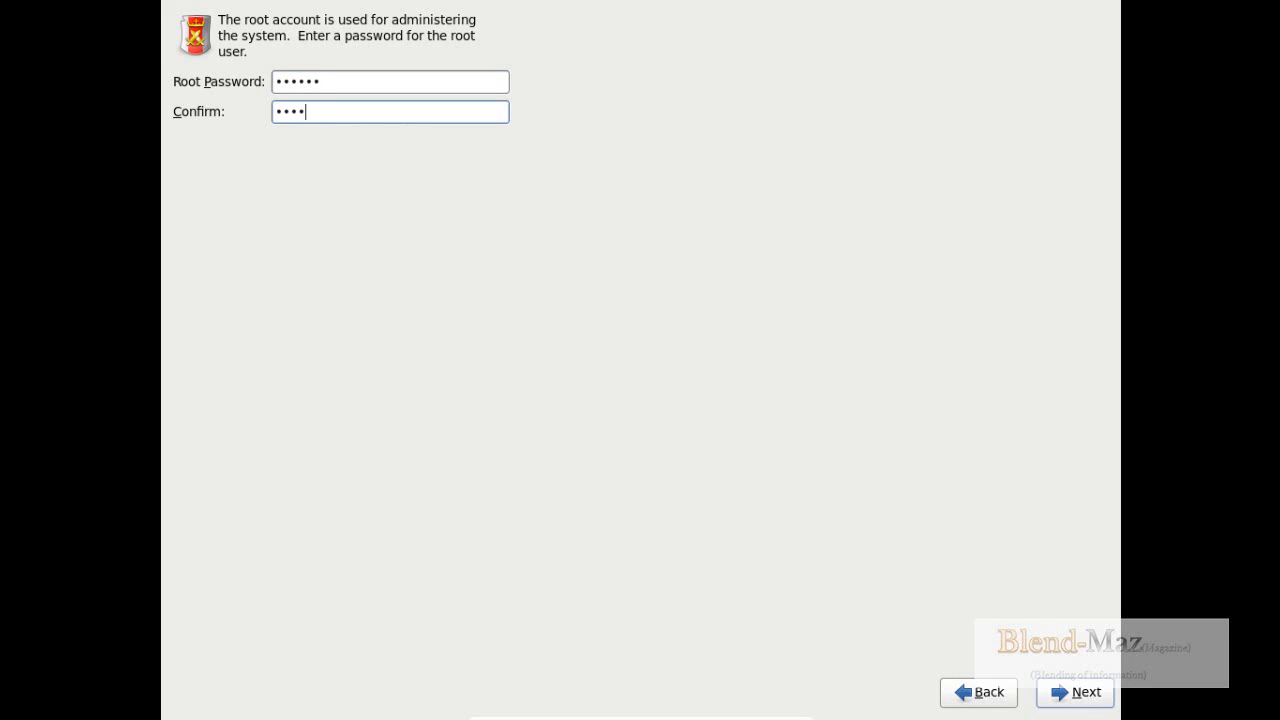
left_click(1101, 697)
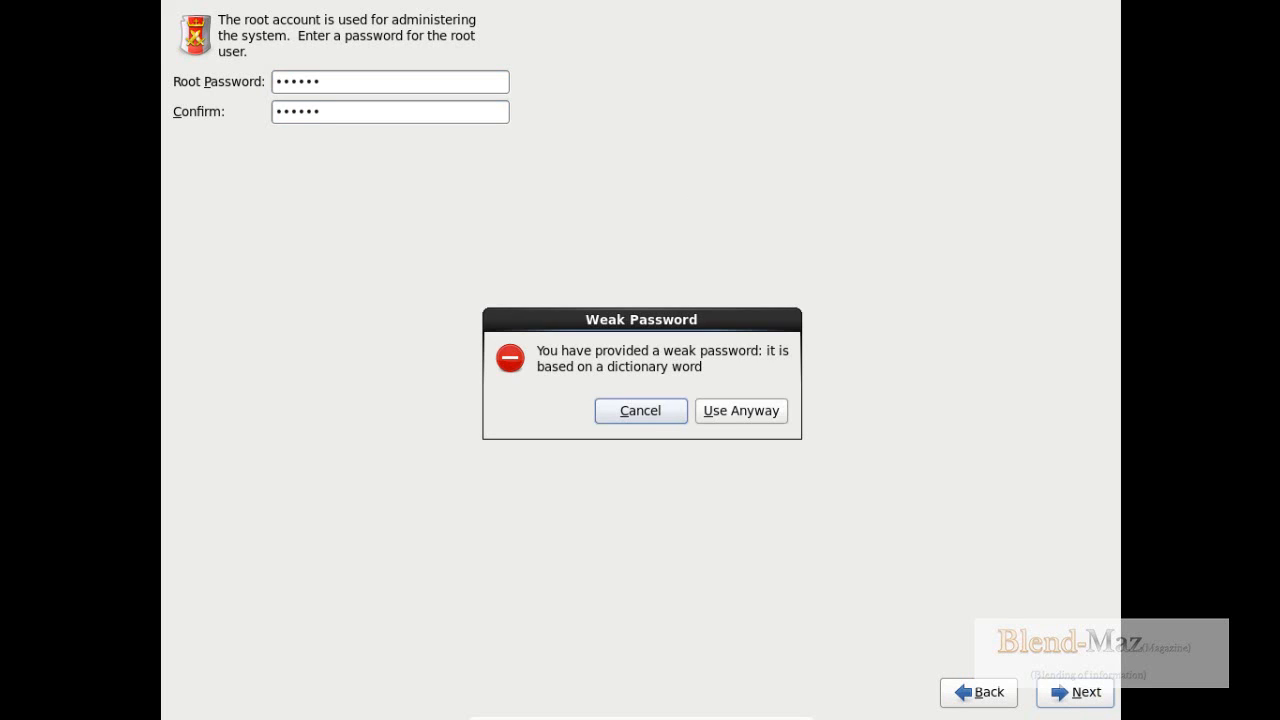
left_click(739, 416)
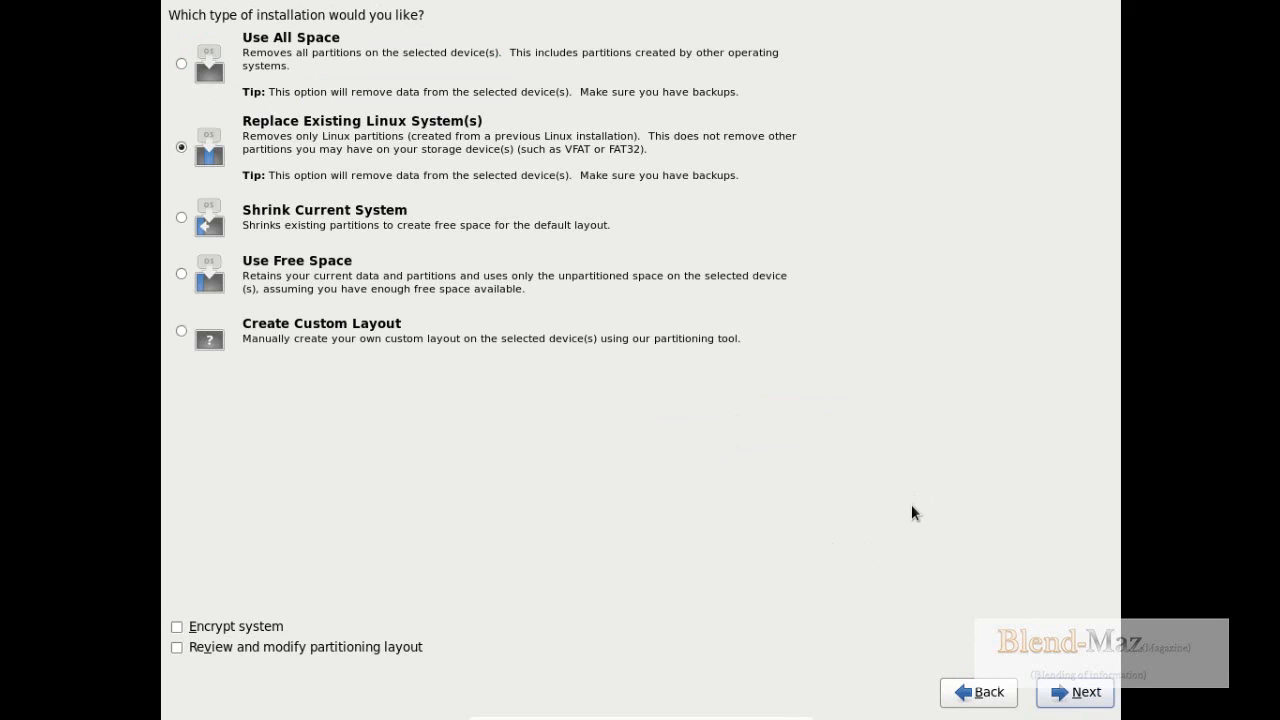
- Use the Replace Existing Linux System(s) installation type and write the storage configuration to disk
left_click(1079, 695)
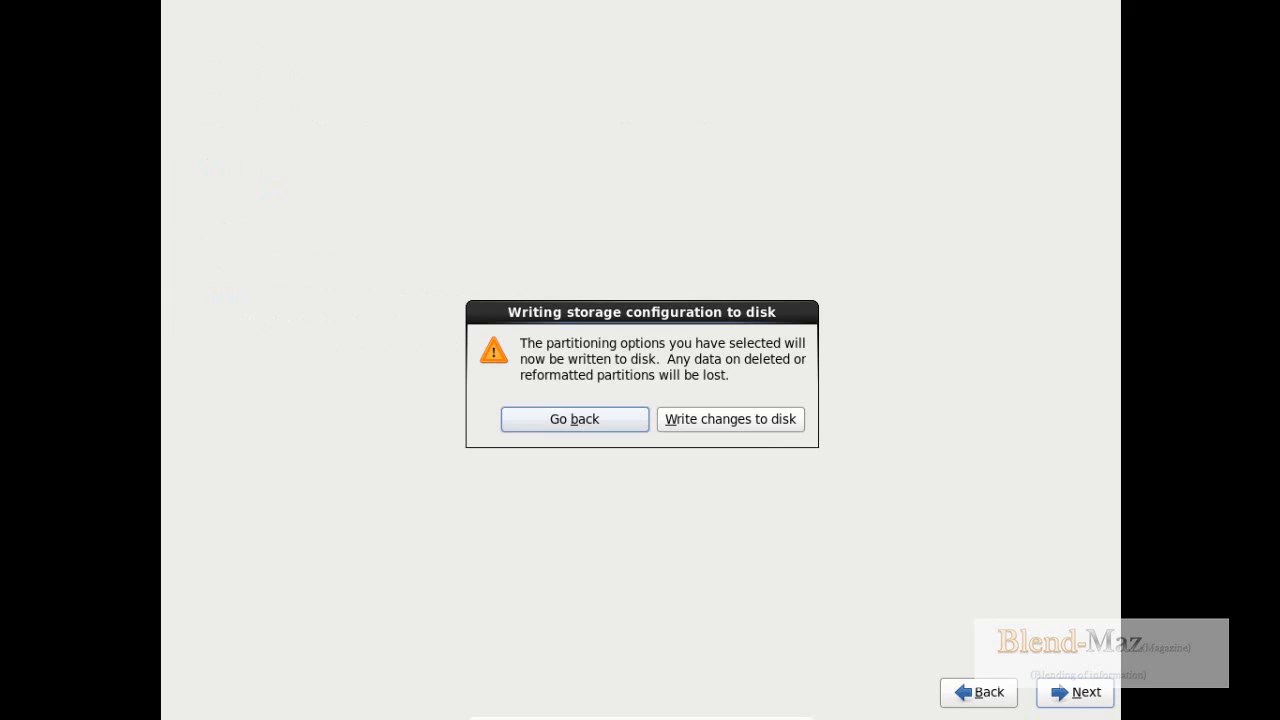
left_click(731, 421)
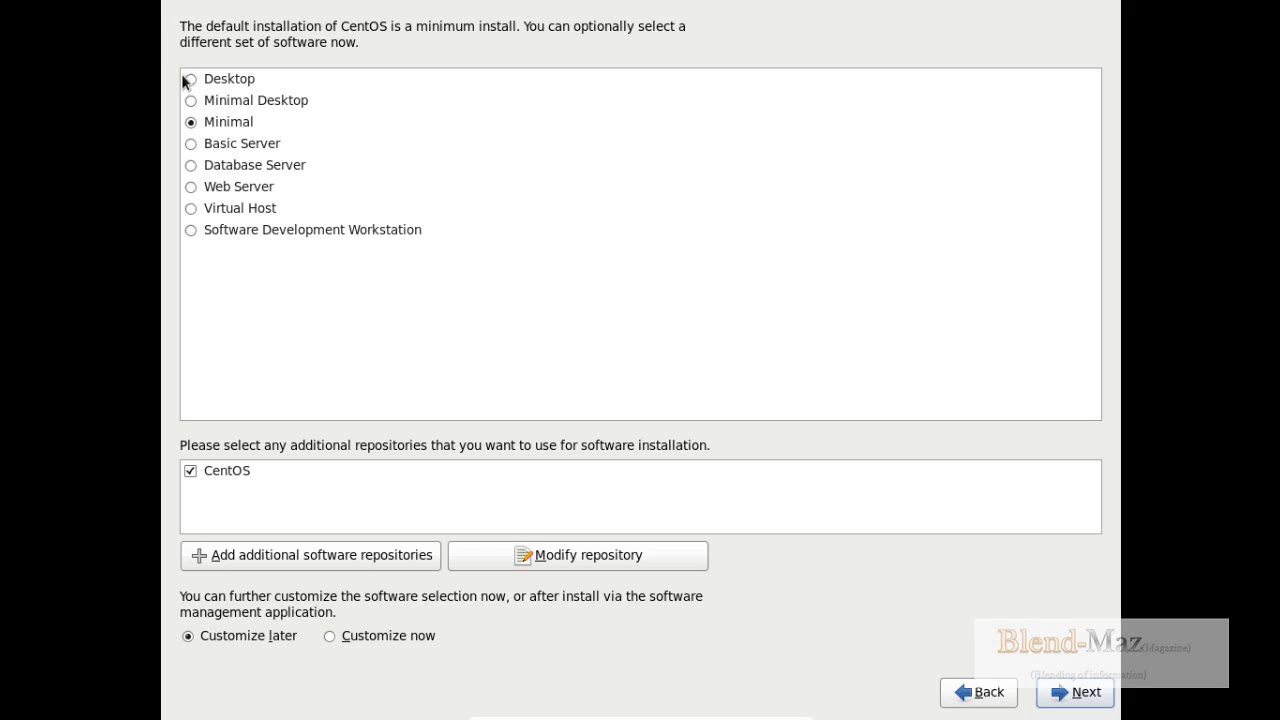
- Install the Minimal Desktop software set and reboot the machine when the installation is complete, dismissing the host's device notification
left_click(191, 101)
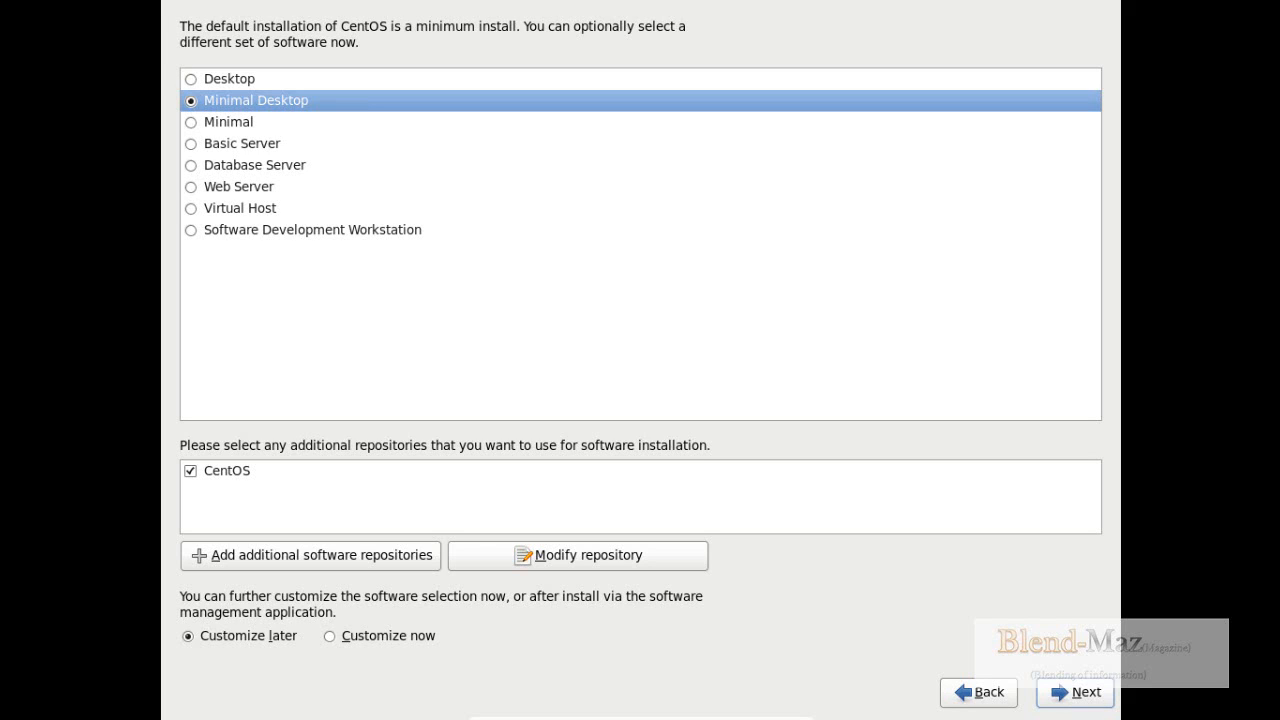
left_click(1106, 704)
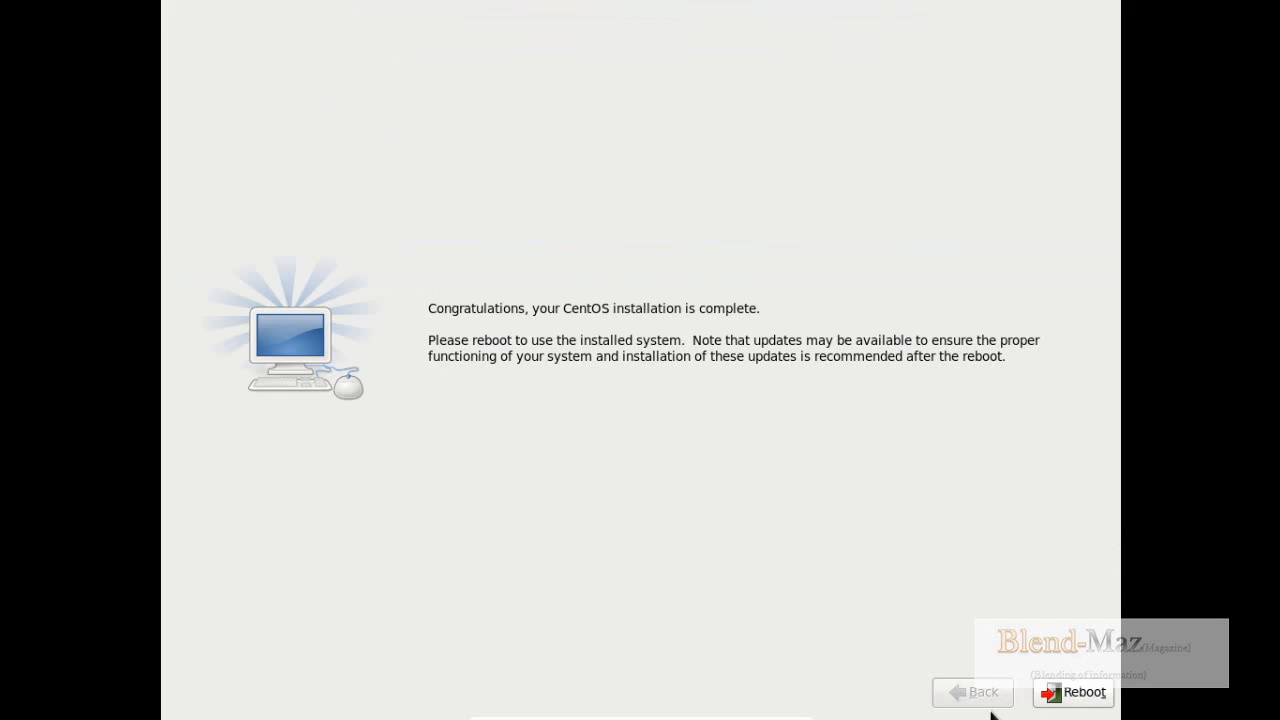
left_click(1105, 693)
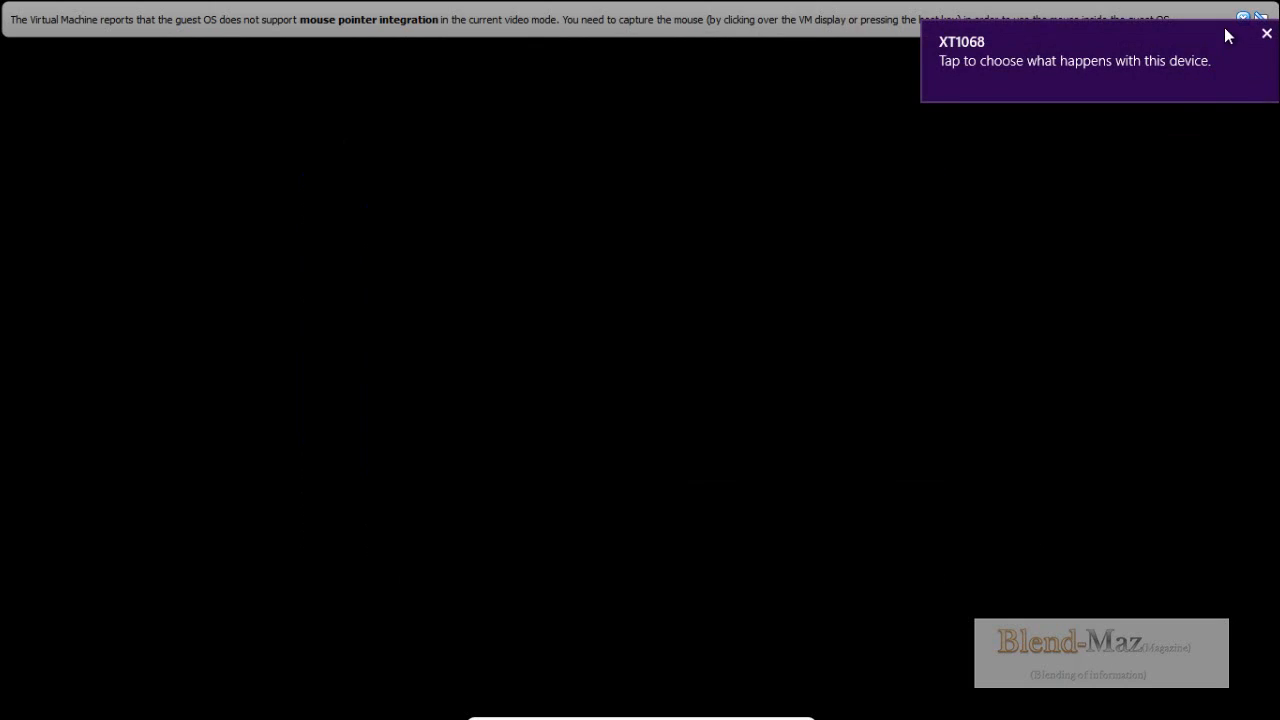
left_click(1262, 36)
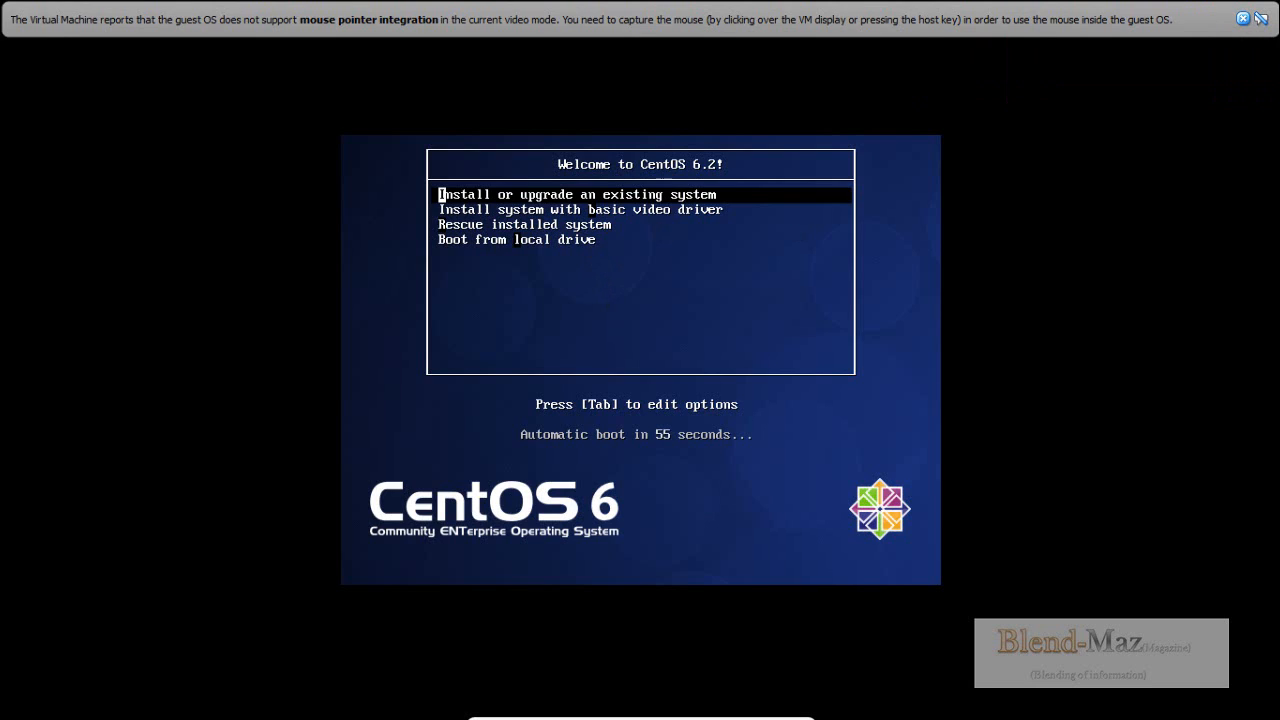
- Try to boot the machine from the local drive using the CentOS disc's start menu
key("Down")
key("Down")
key("Down")
key("Return")
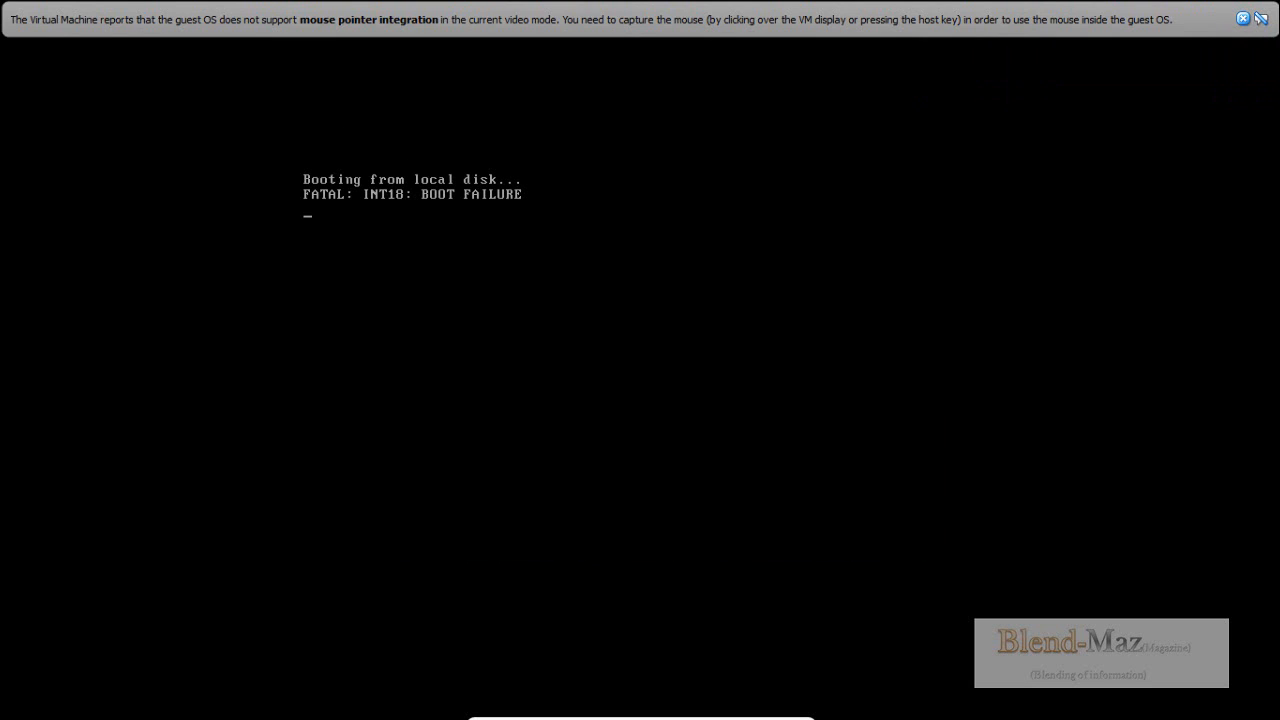
- Leave full screen and remove the CentOS disc image from the virtual CD/DVD drive
key("ctrl+f")
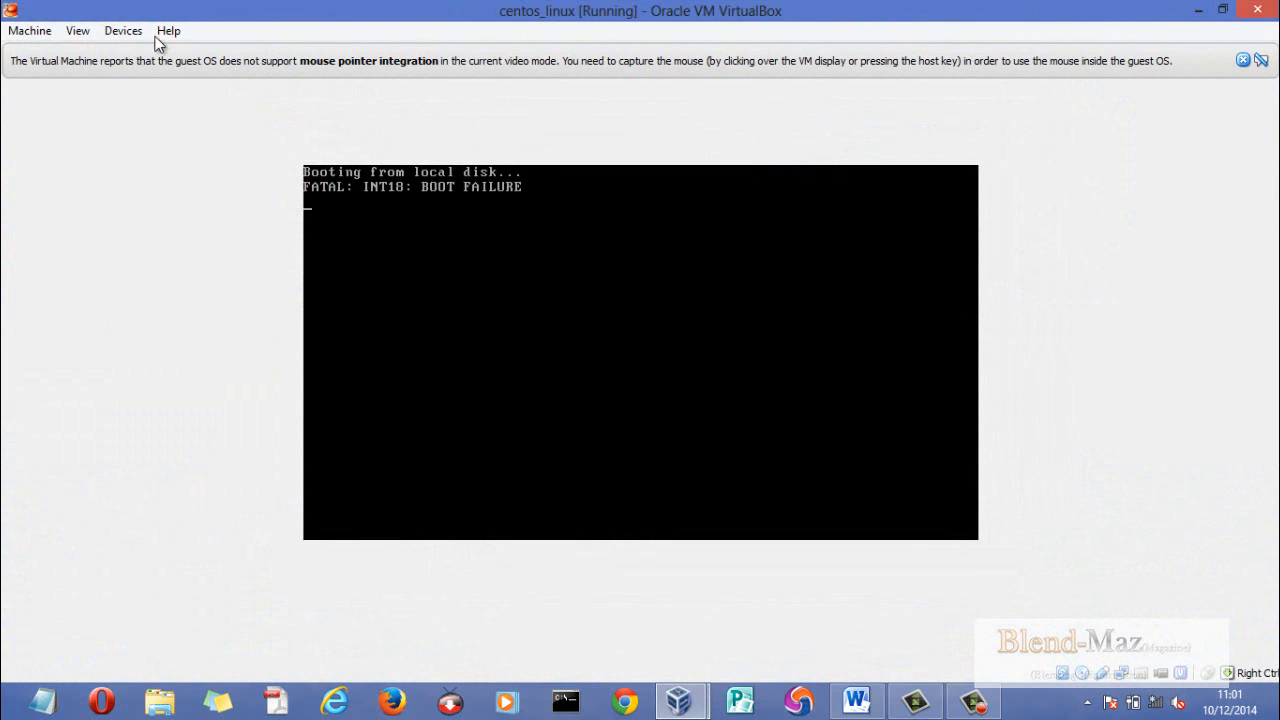
left_click(124, 32)
mouse_move(137, 55)
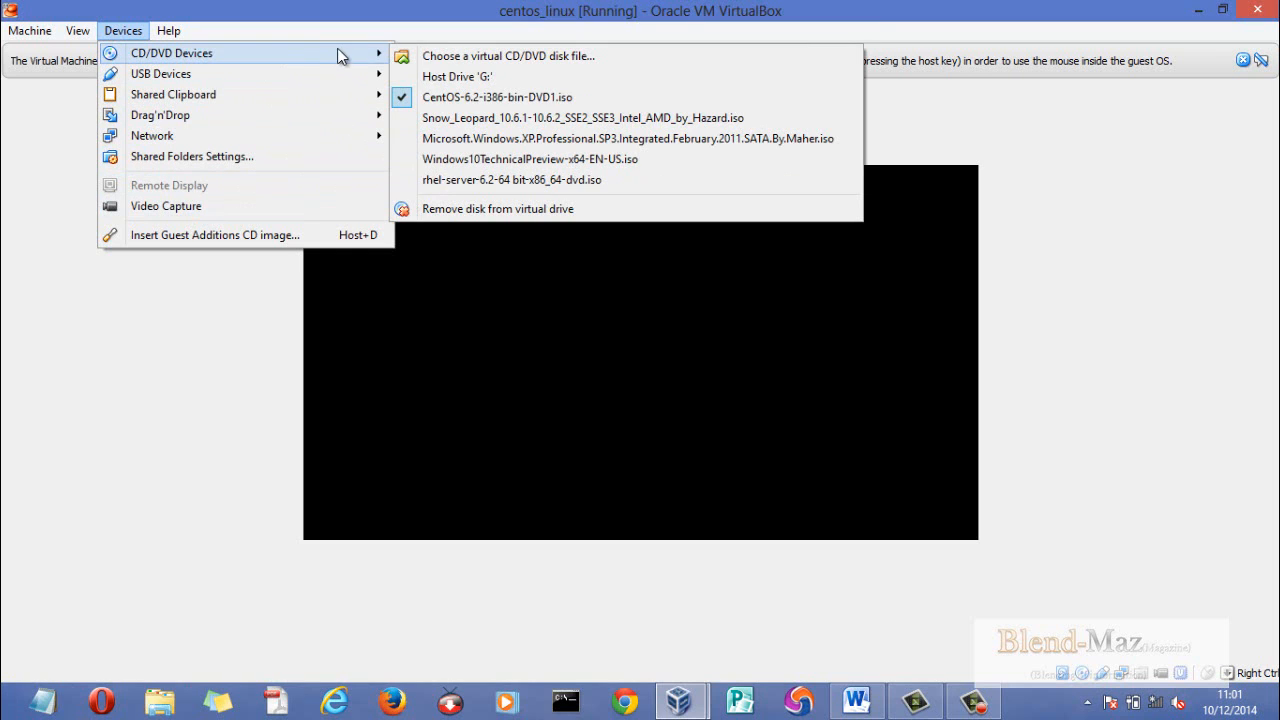
left_click(479, 208)
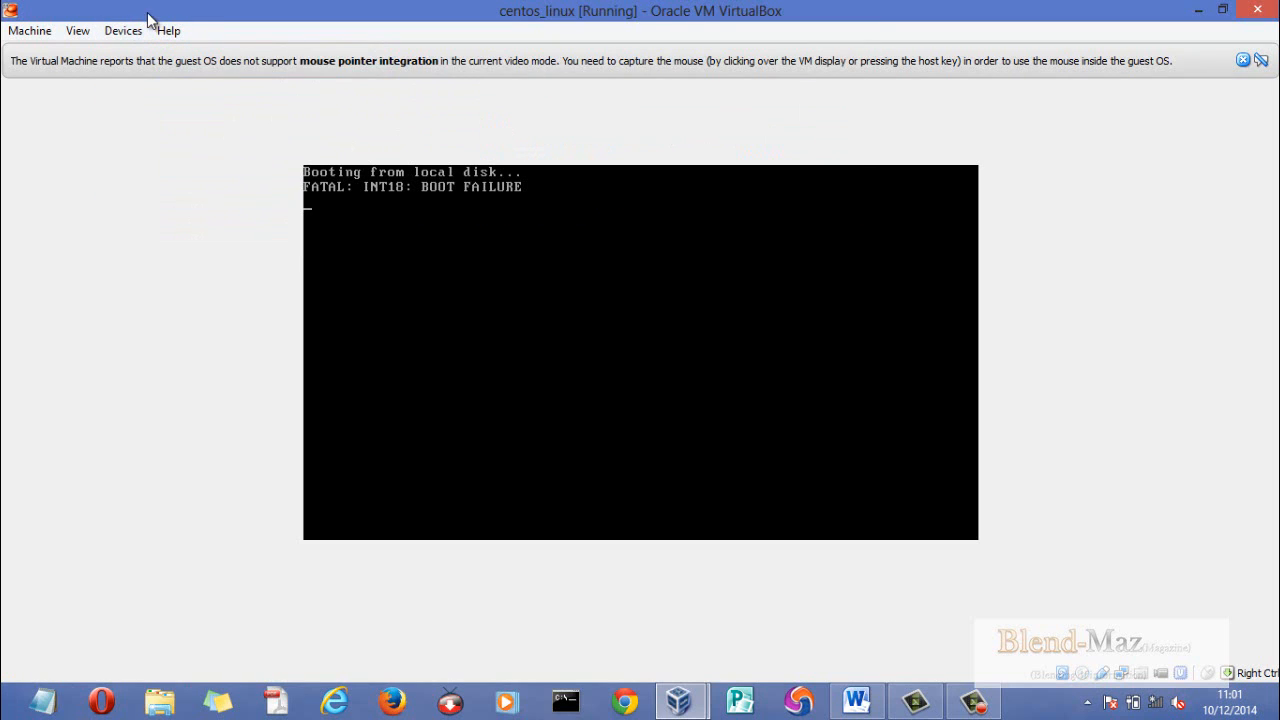
- Reset the centos_linux virtual machine and confirm the reset
left_click(40, 32)
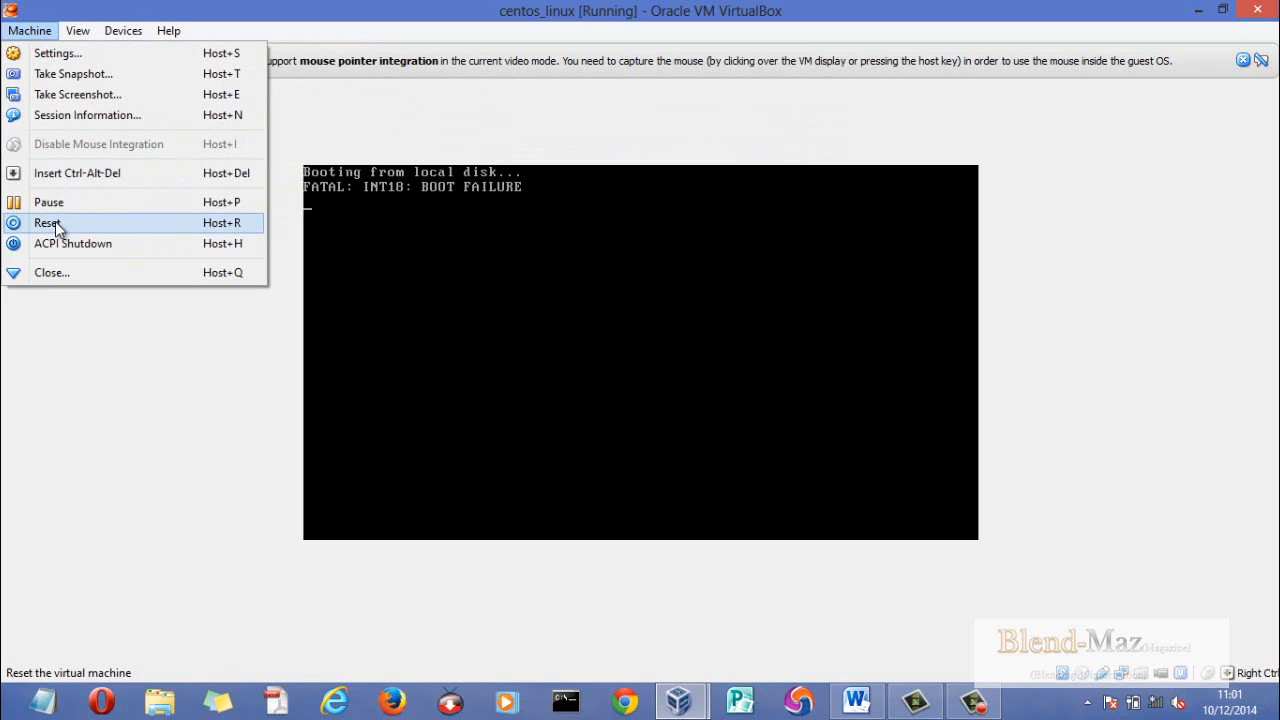
left_click(55, 221)
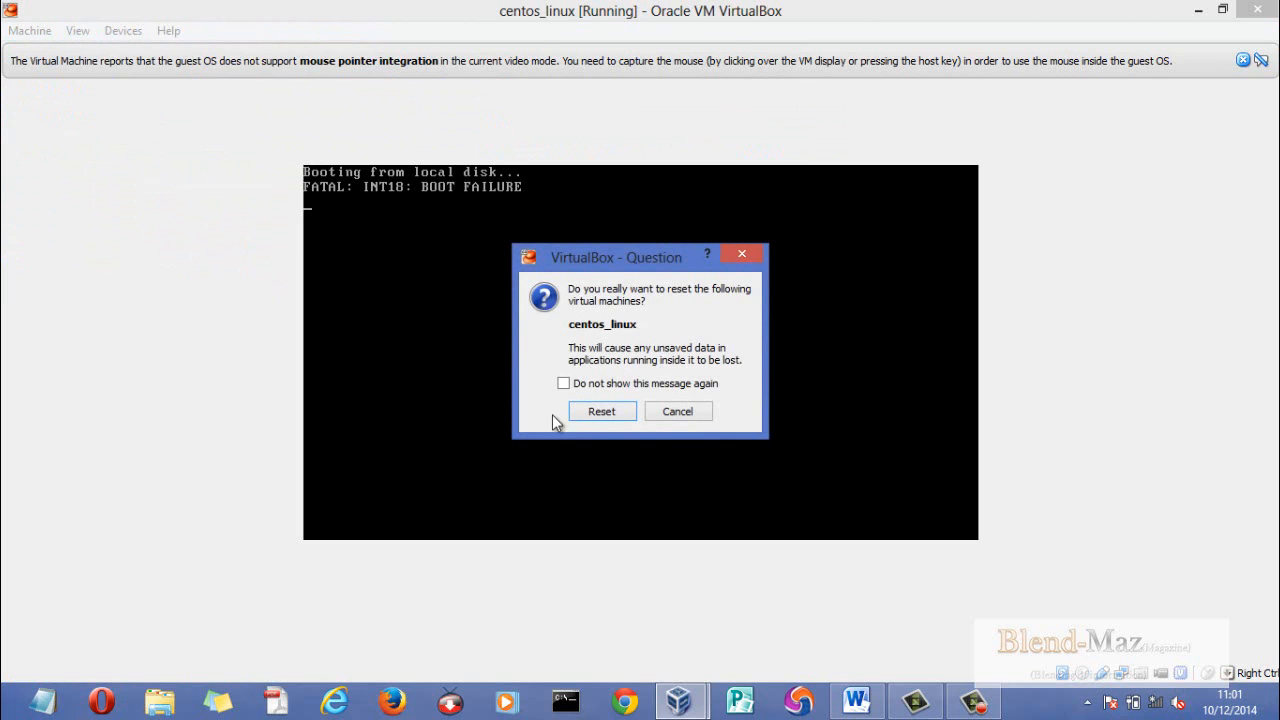
left_click(582, 417)
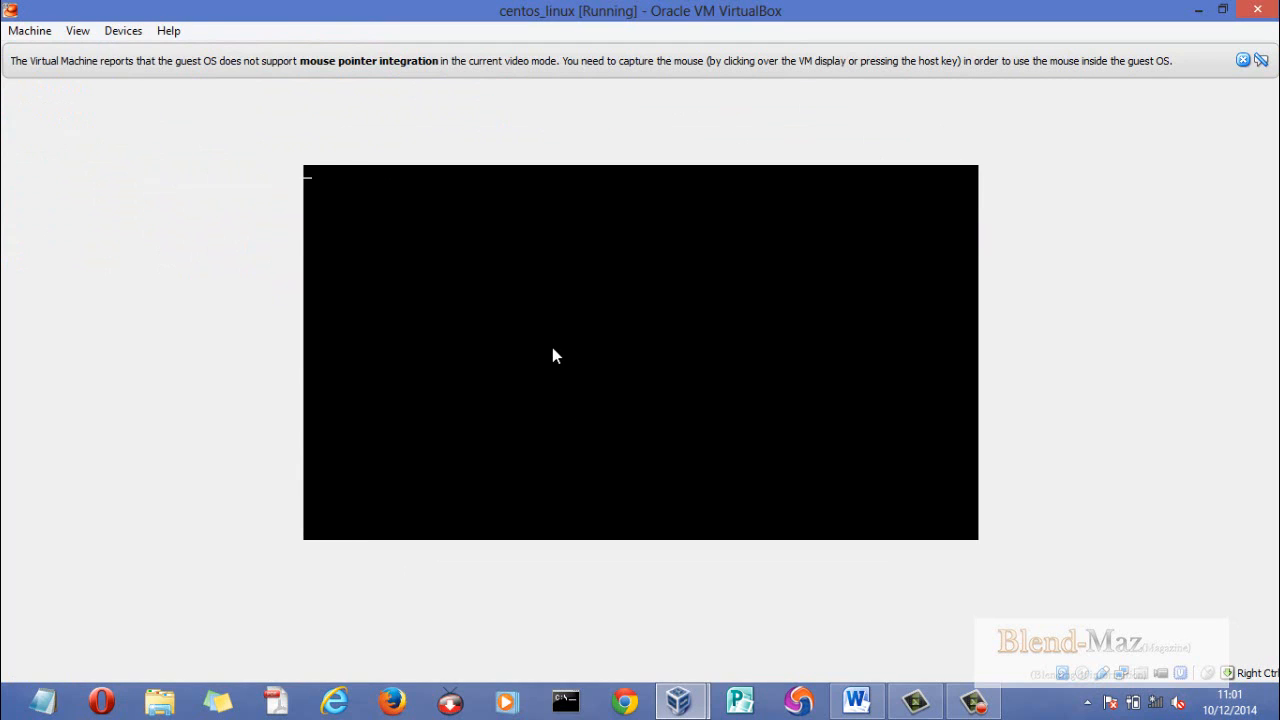
- Check the virtual CD/DVD drive's disc selection, and return the machine to full screen with the mouse integration notice closed
left_click(133, 32)
mouse_move(138, 52)
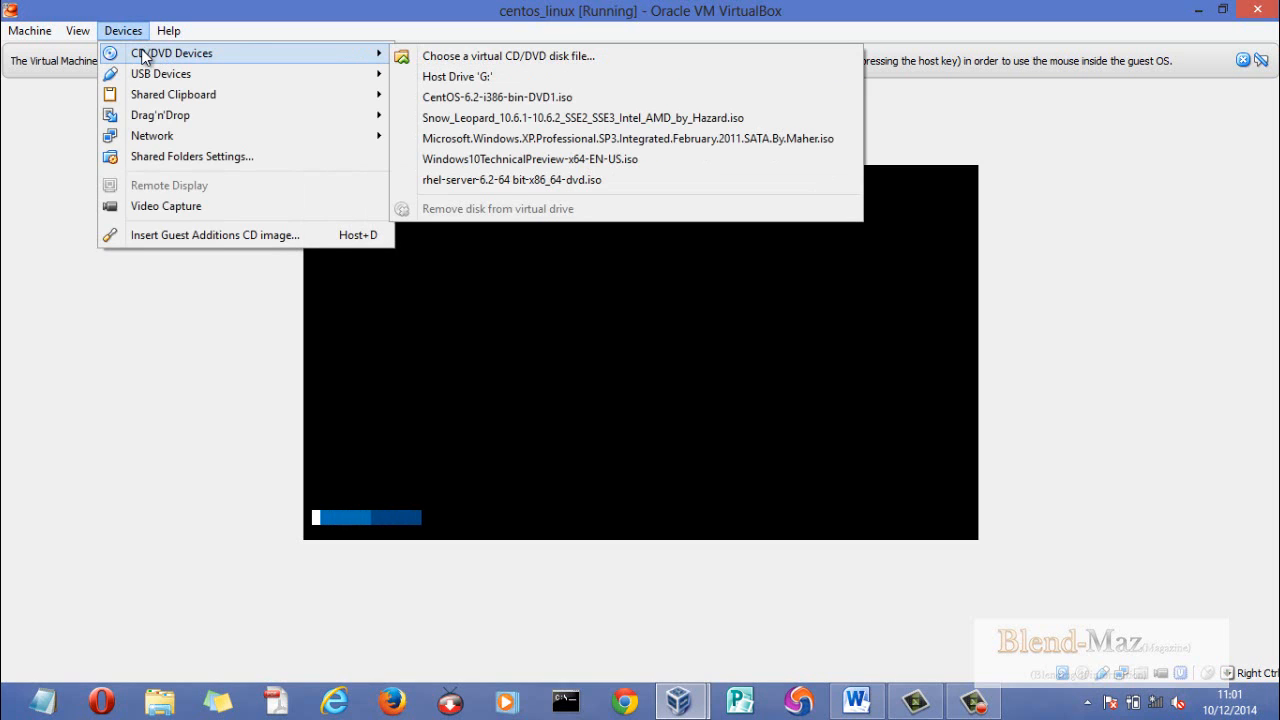
left_click(48, 405)
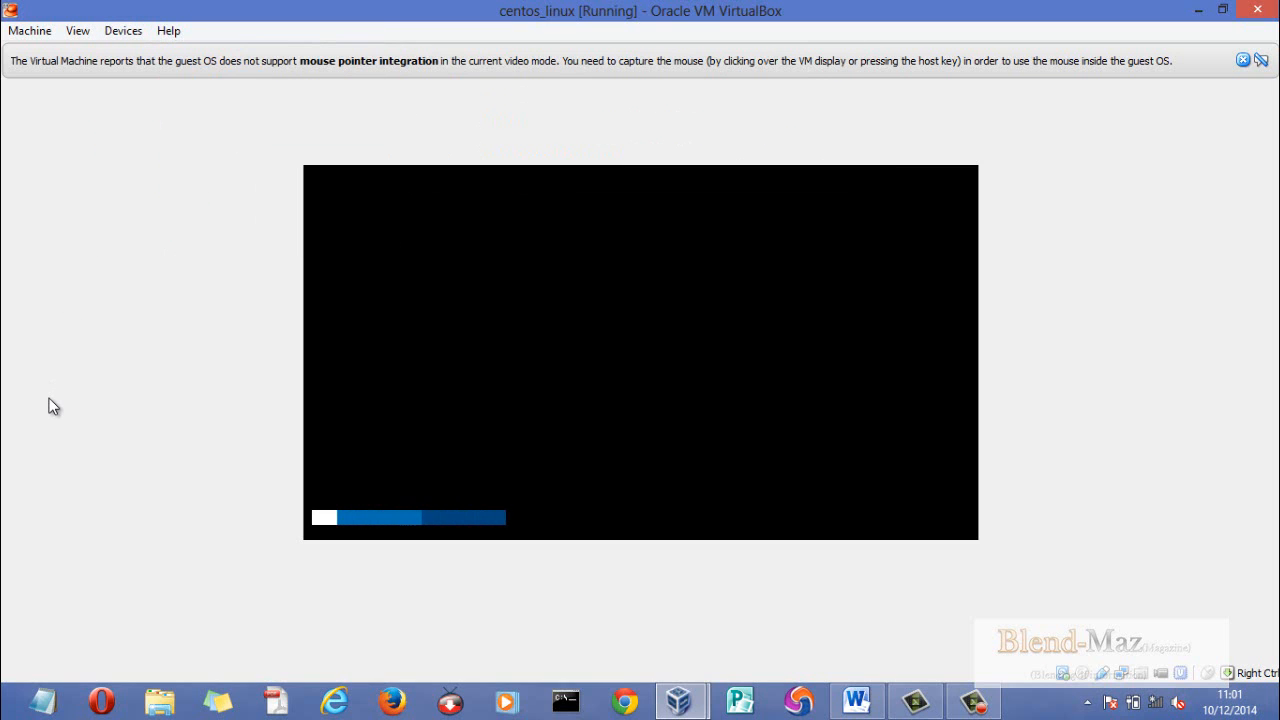
key("ctrl+f")
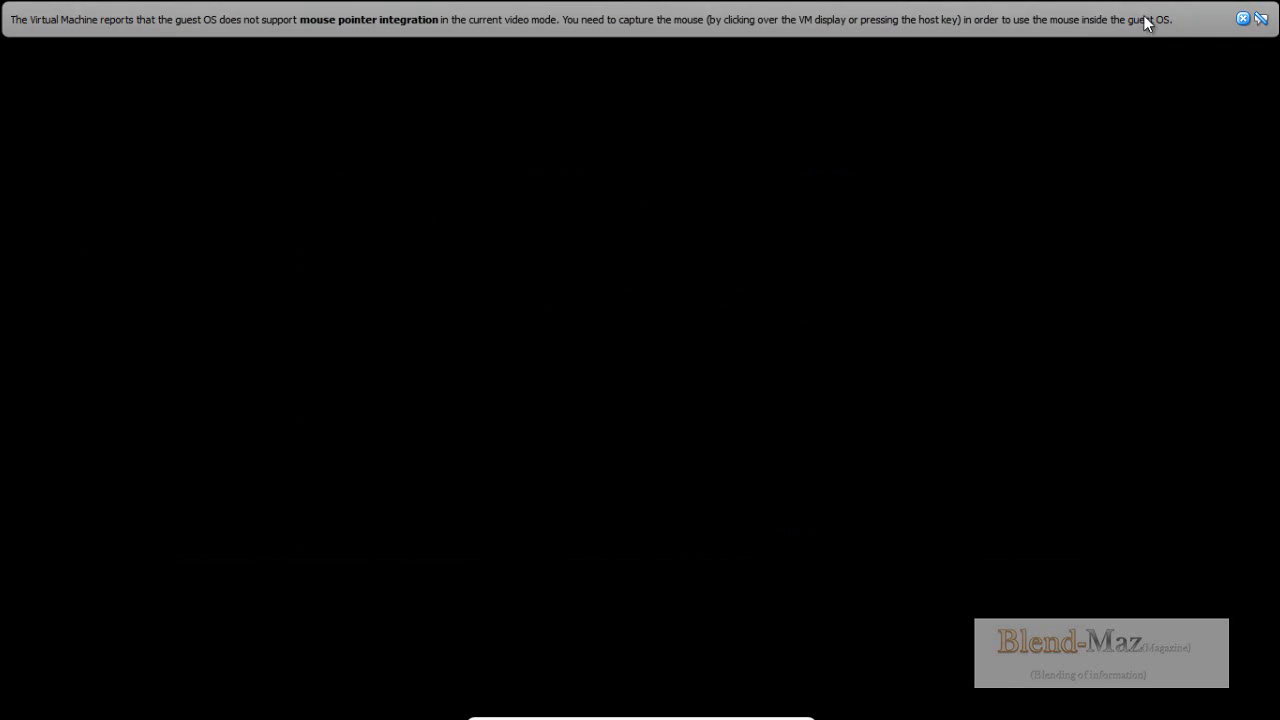
left_click(1242, 19)
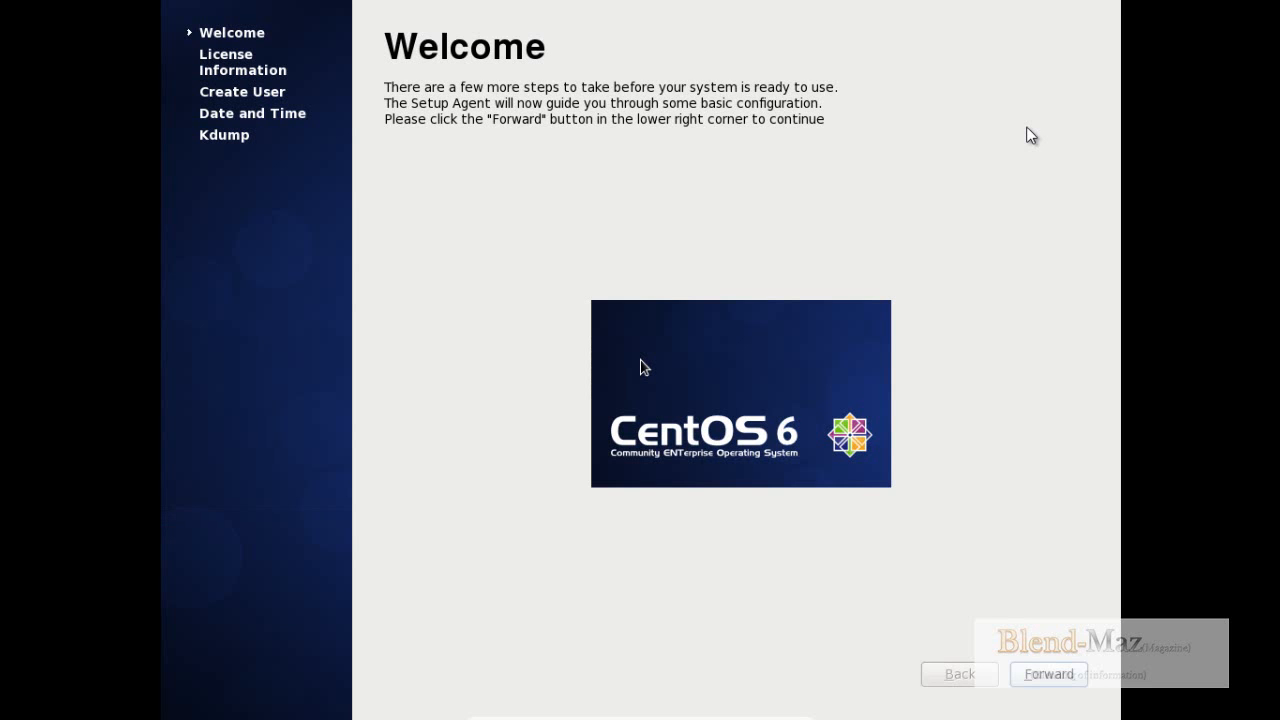
- Continue through the Welcome and License Information pages of the first-boot setup to the user creation page
left_click(1052, 673)
left_click(1061, 684)
left_click(1049, 675)
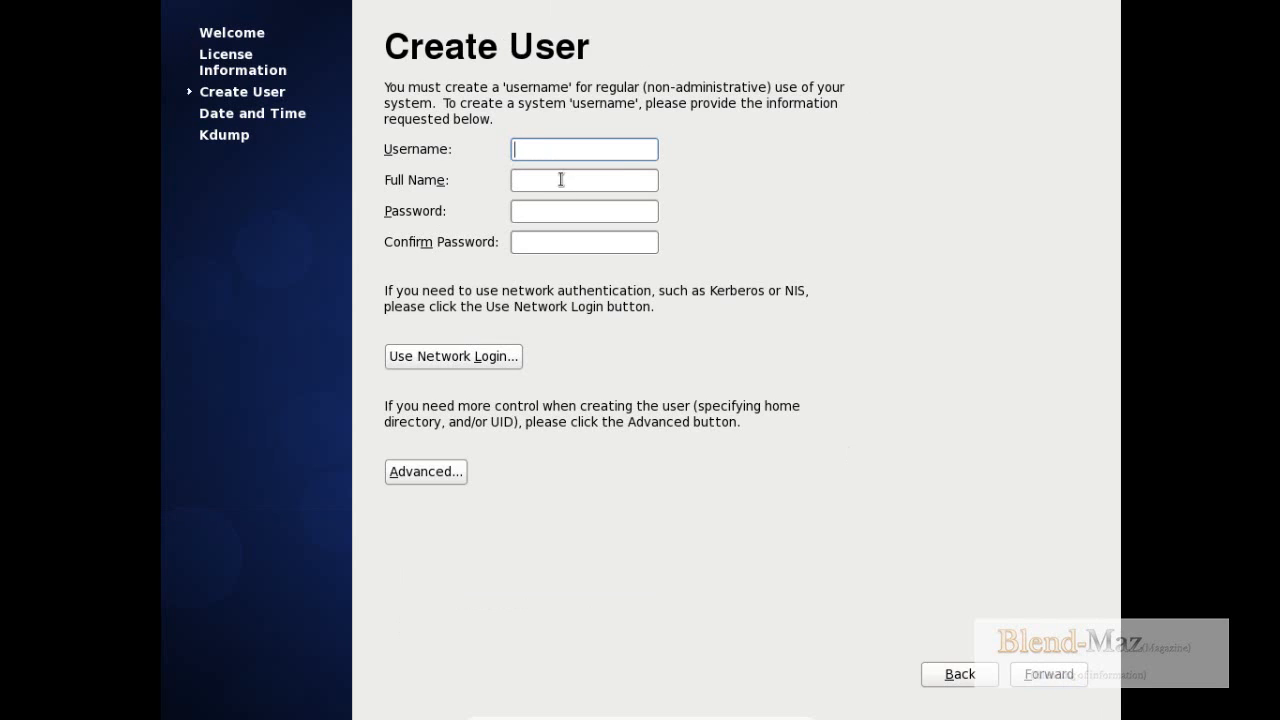
- Set the new user's username to centos
type("centos")
key("Tab")
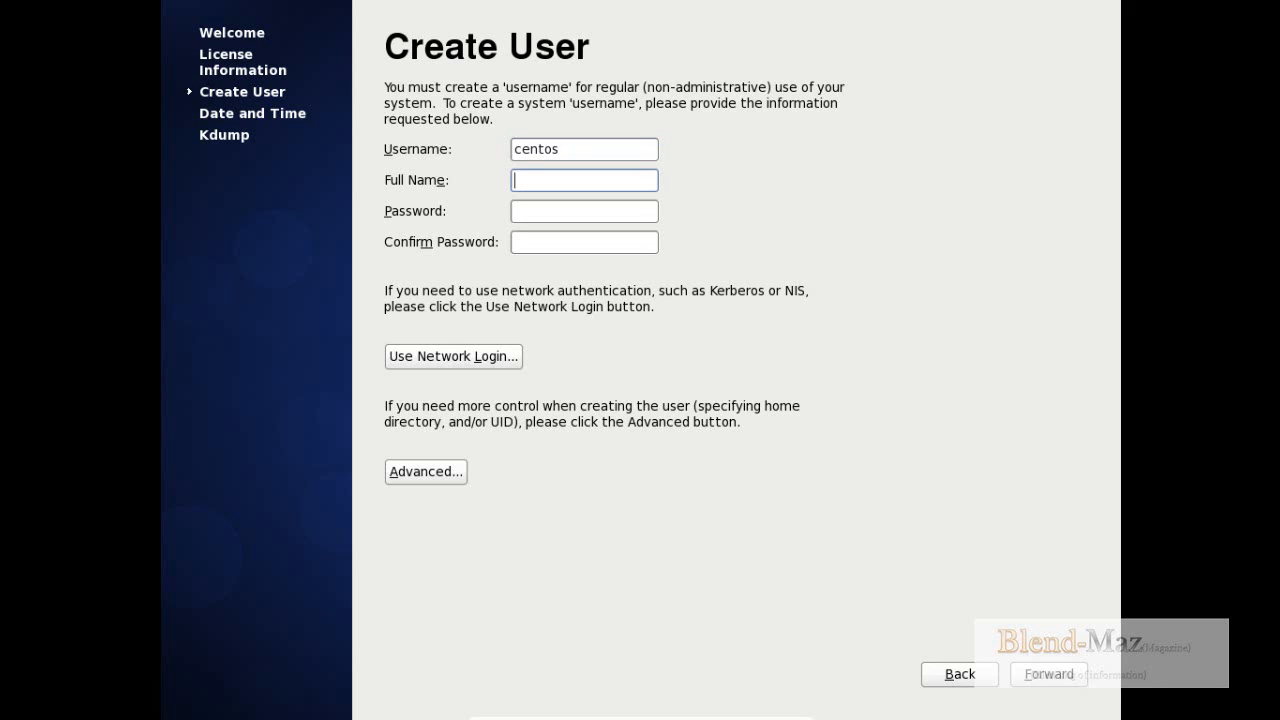
- Enter "centos user" as the new account's full name
type("centos_use")
key("Tab")
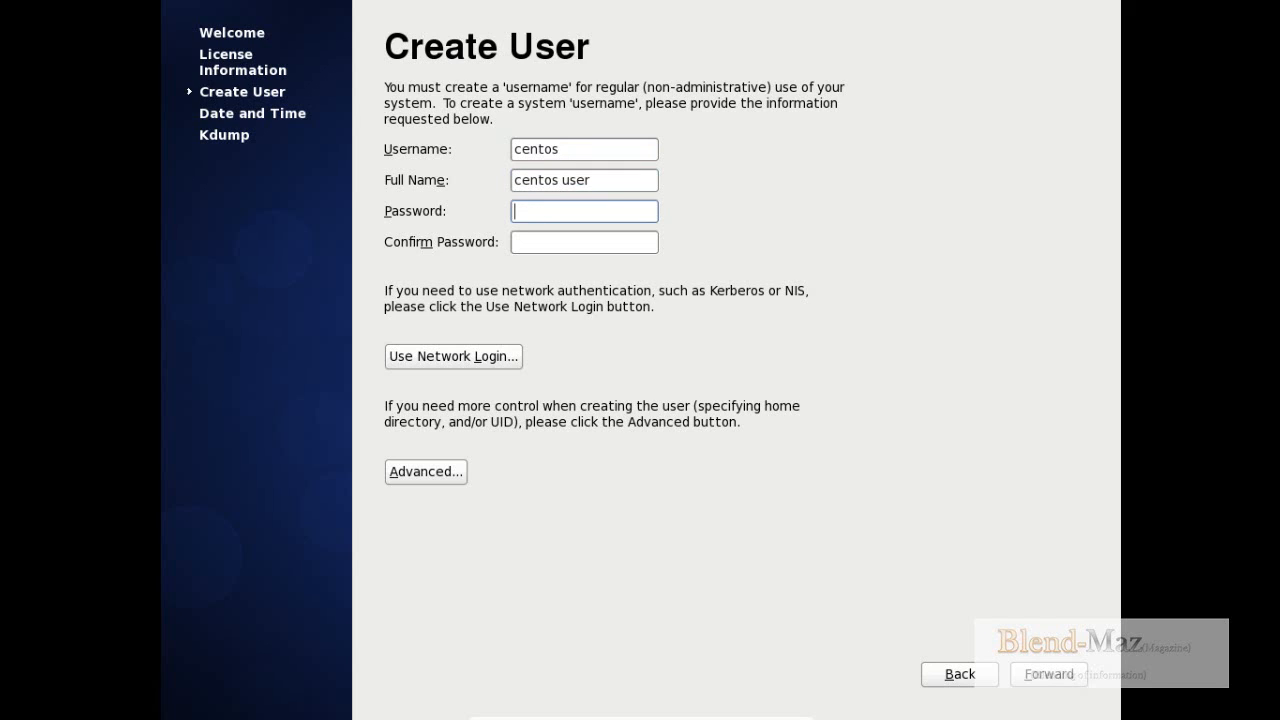
- Enter and confirm the new user's password, submit the account, and accept using the weak password anyway
type("centos")
key("Tab")
type("centos")
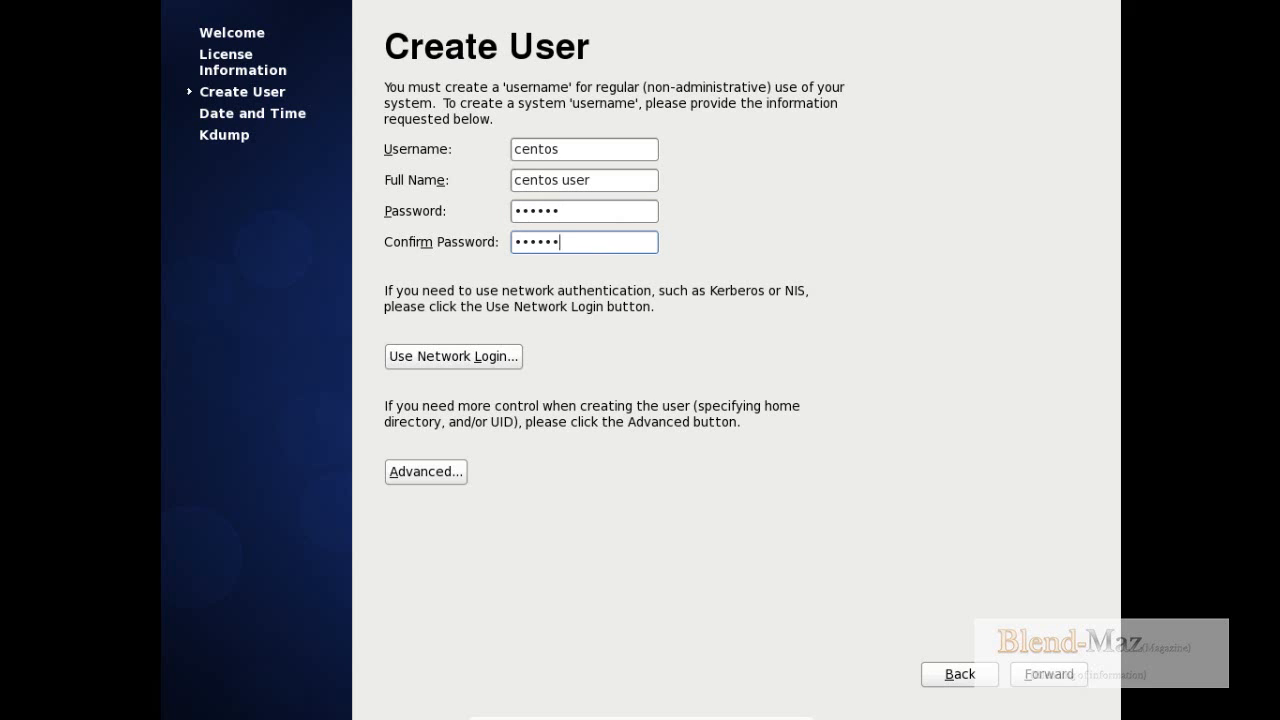
left_click(1080, 673)
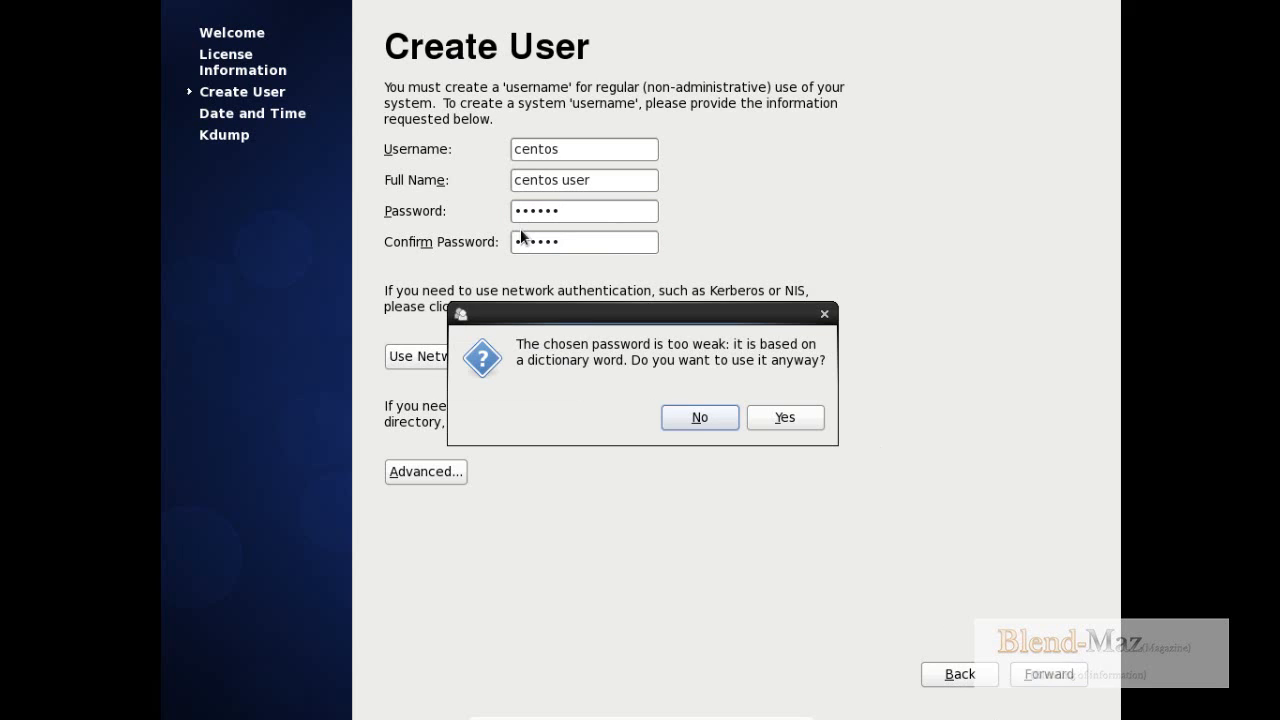
left_click(770, 416)
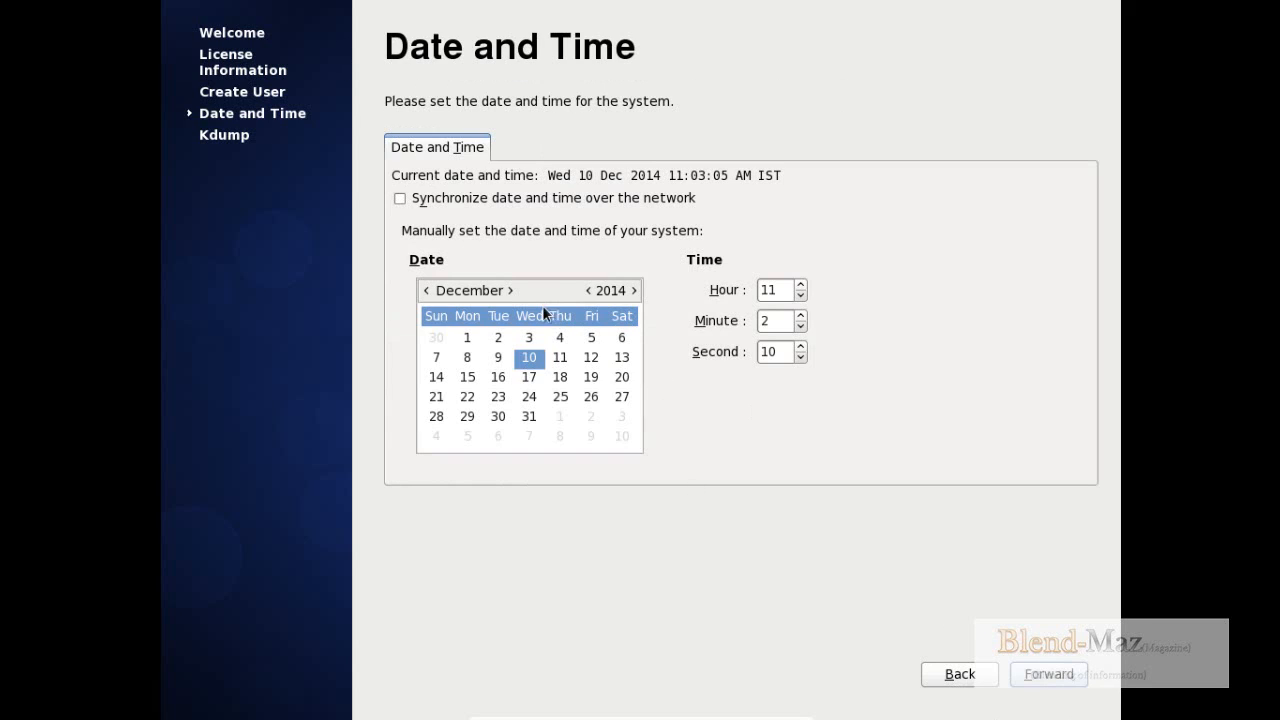
- Accept the date and time as they are, dismiss the Kdump memory notice, and finish the first-boot setup
left_click(1061, 680)
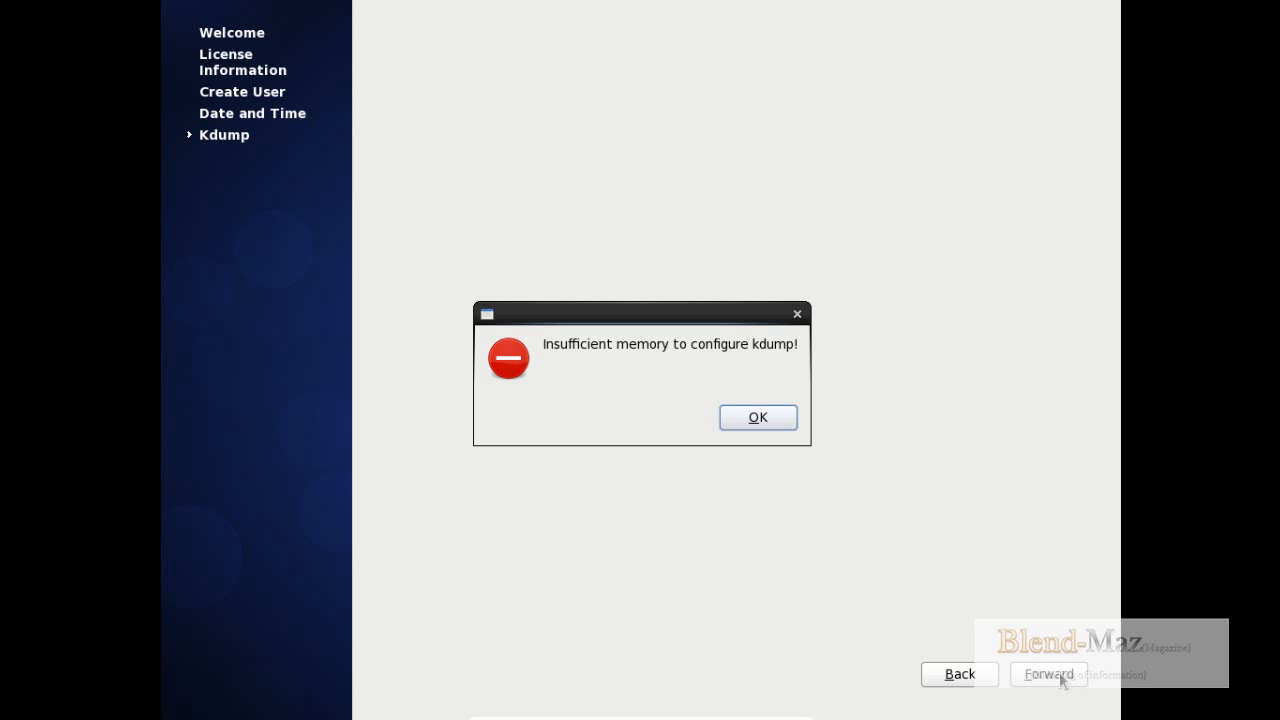
left_click(767, 413)
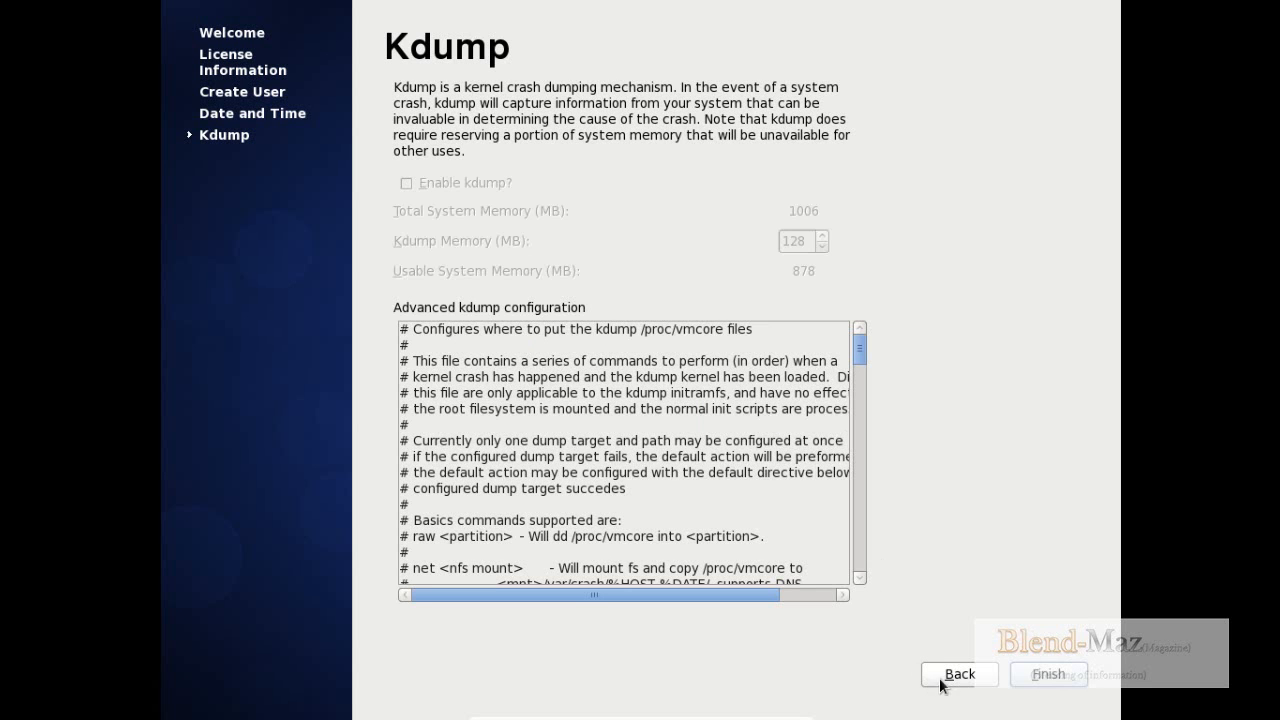
left_click(1016, 681)
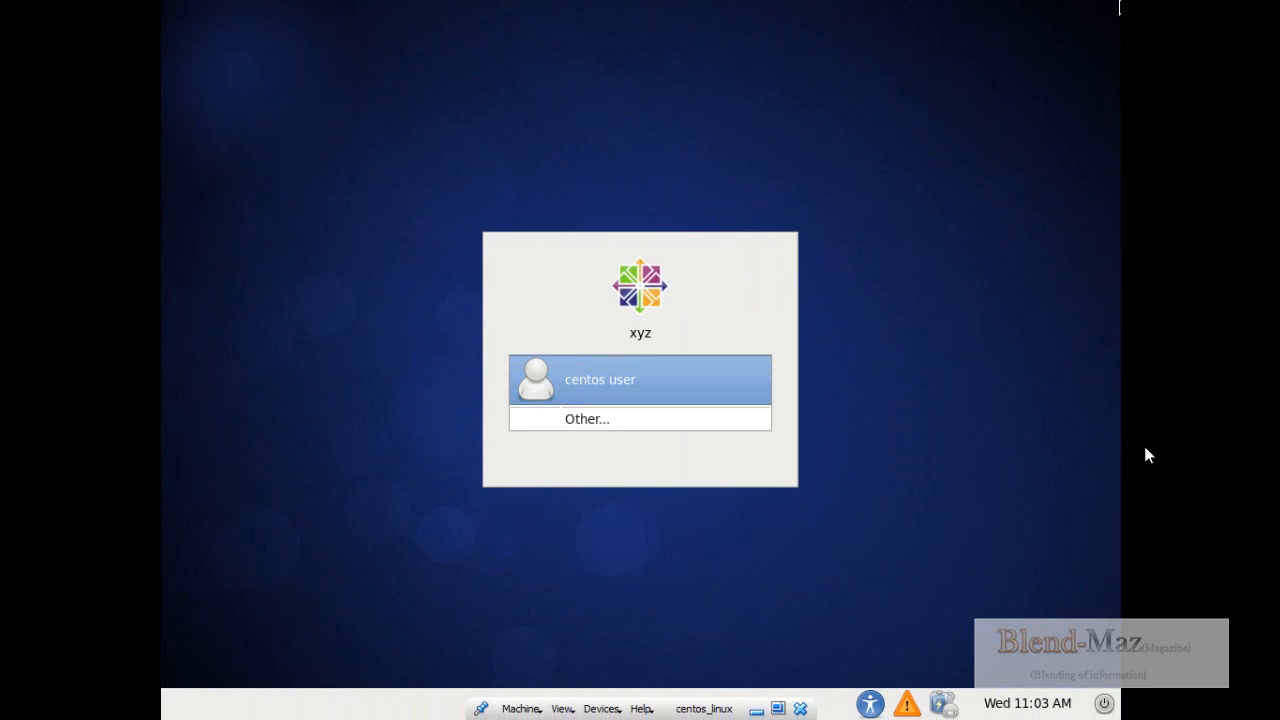
- Log in to the CentOS desktop as centos user with the account password
left_click(681, 390)
type("******")
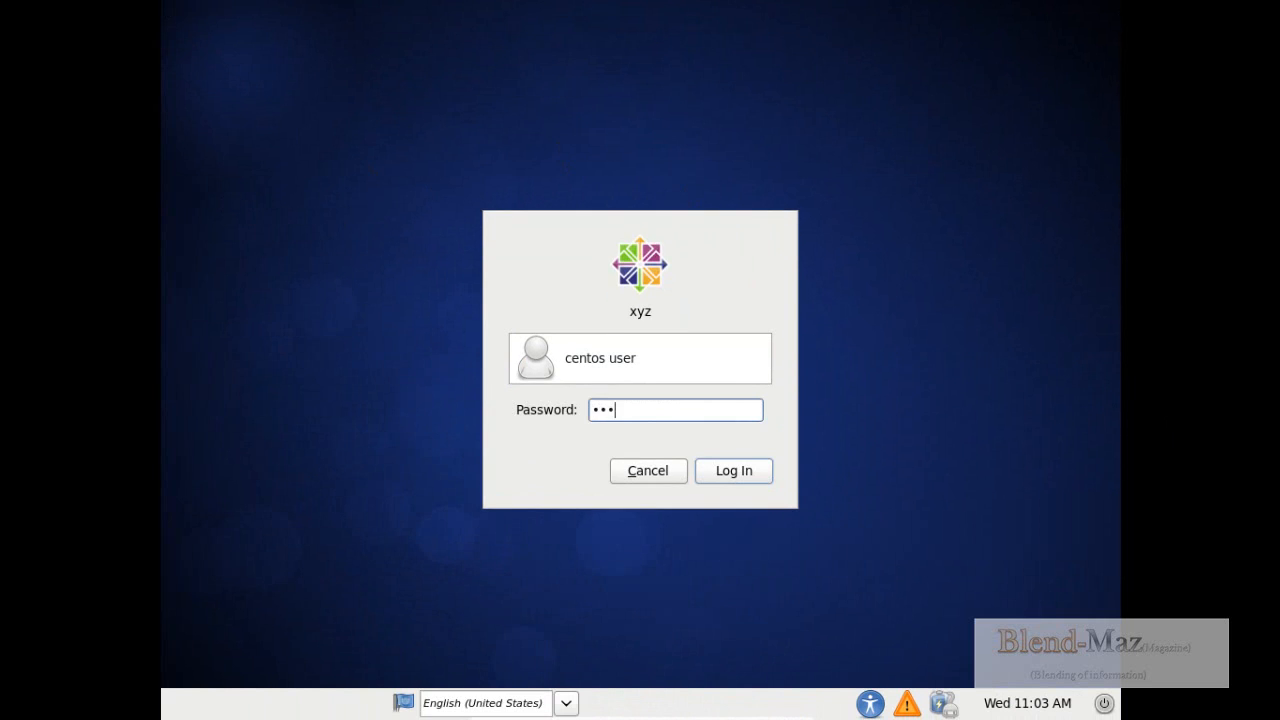
key("Return")
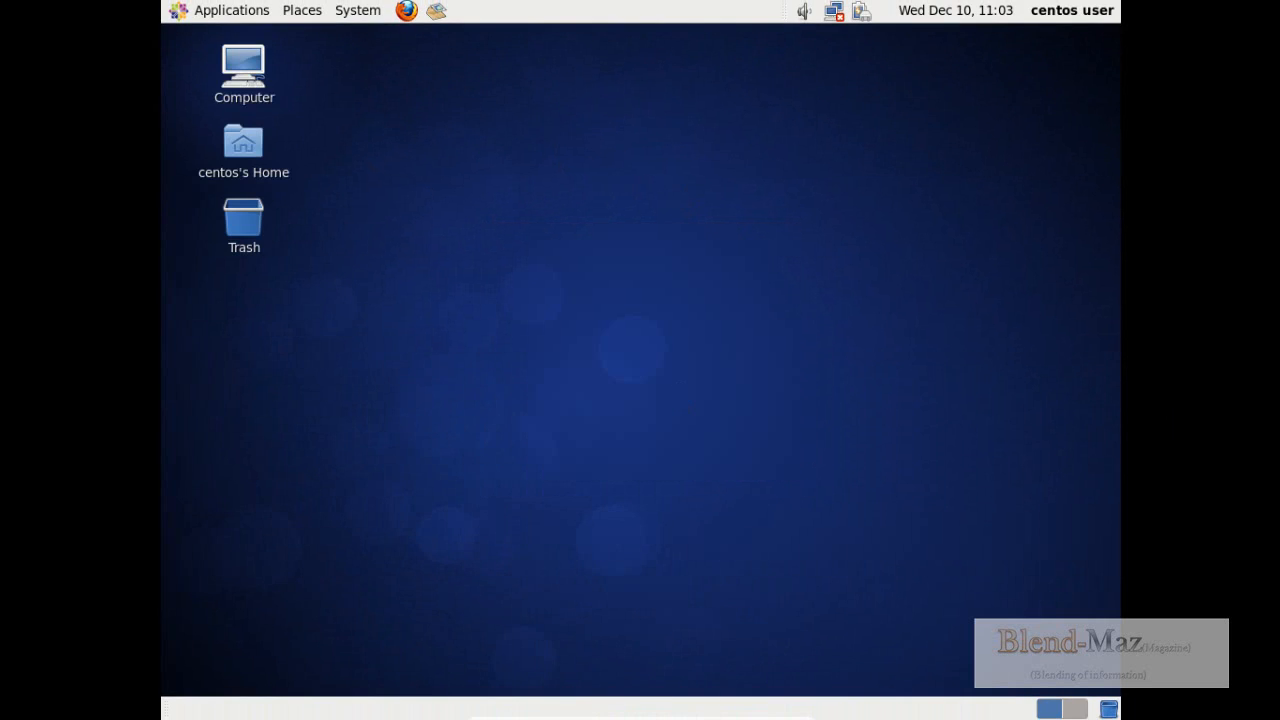
- Open a terminal from the system tools and list the home folder's contents with ls
left_click(215, 10)
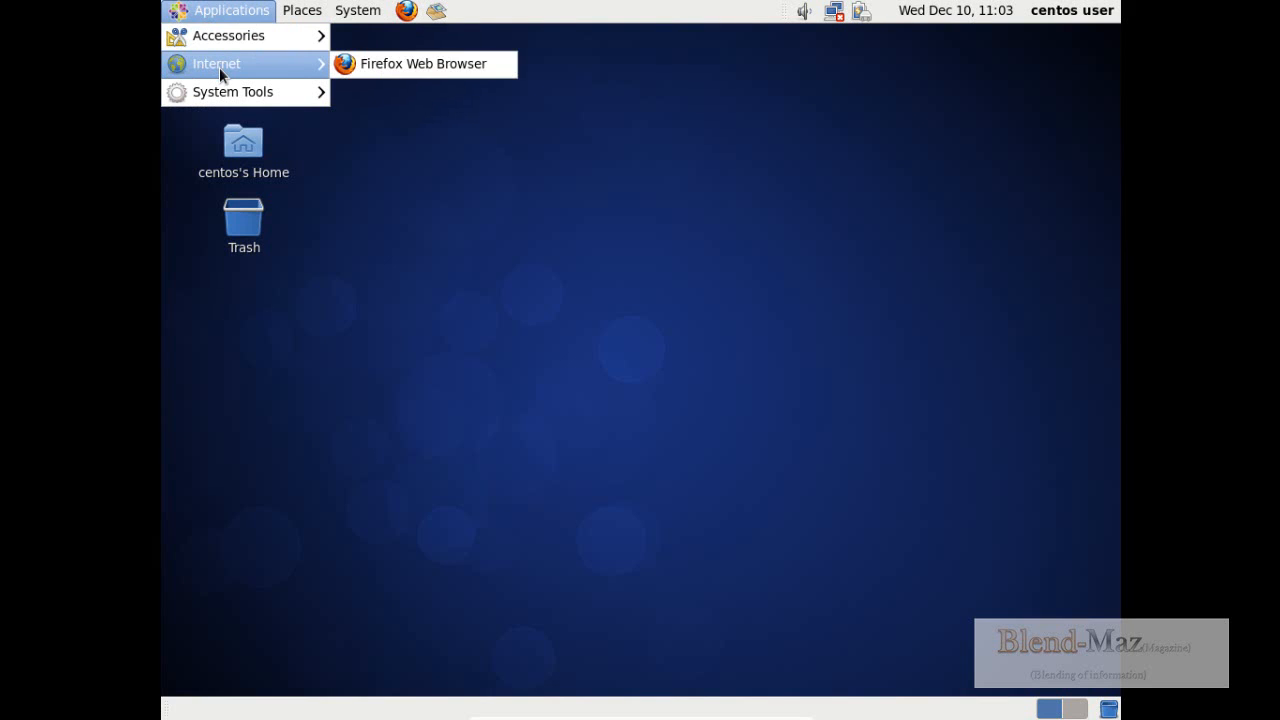
mouse_move(222, 96)
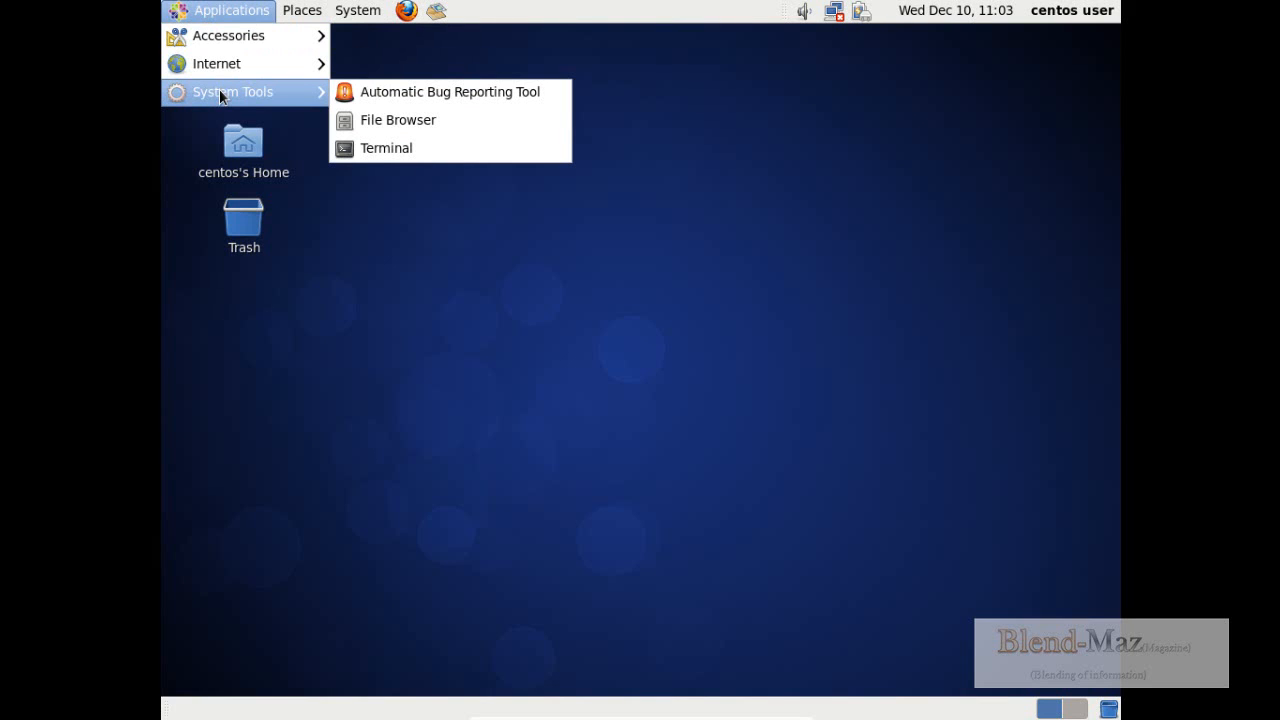
left_click(468, 140)
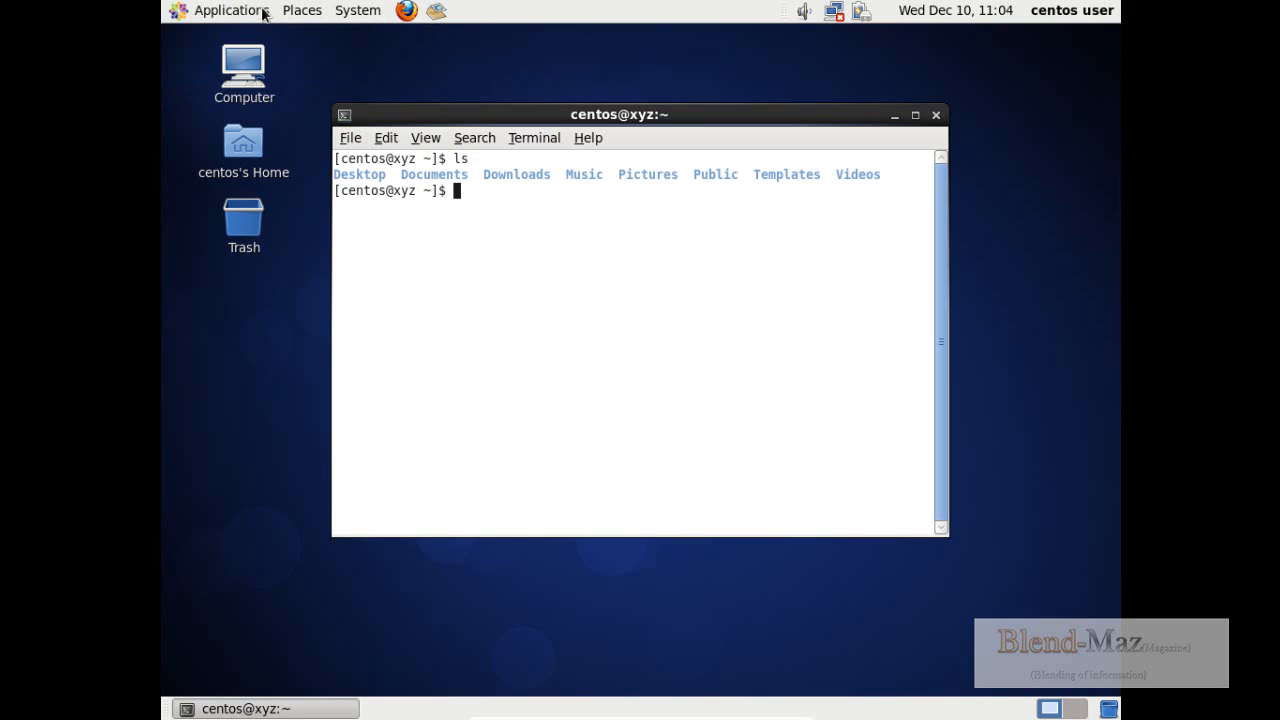
- Shut down the CentOS guest system, confirm the shutdown, and take the virtual machine out of full screen
left_click(292, 12)
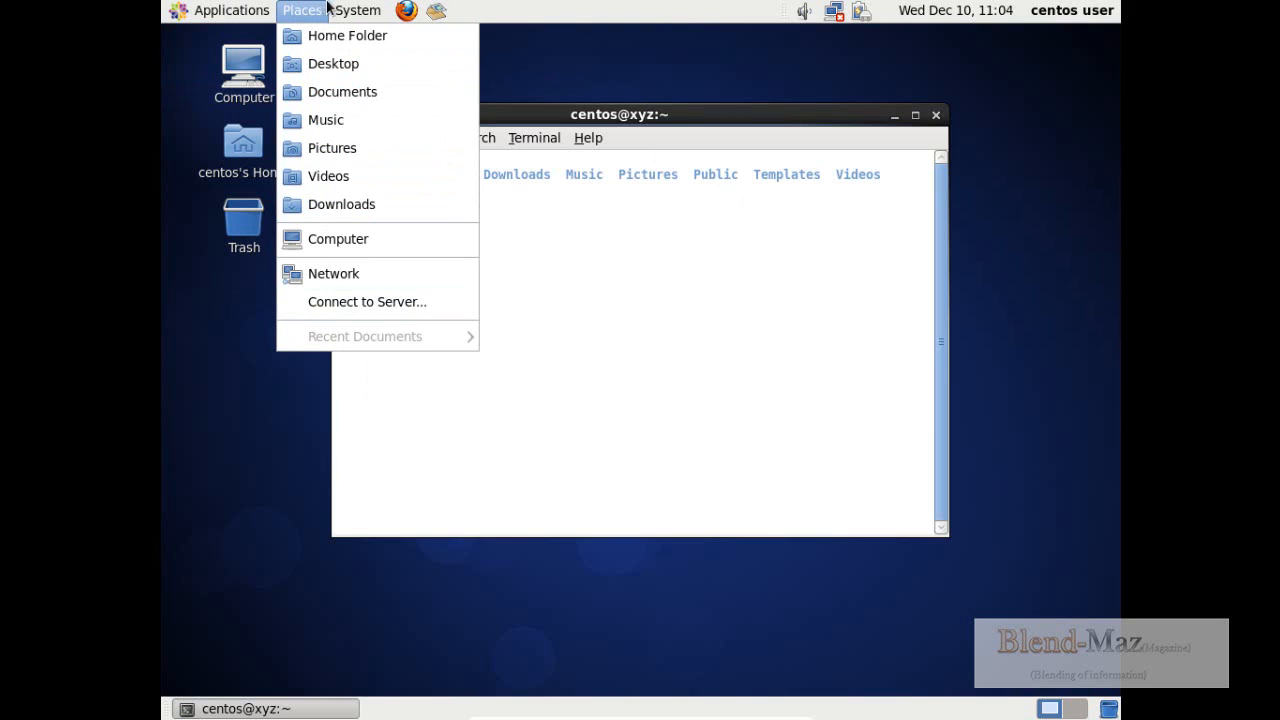
mouse_move(357, 10)
mouse_move(386, 35)
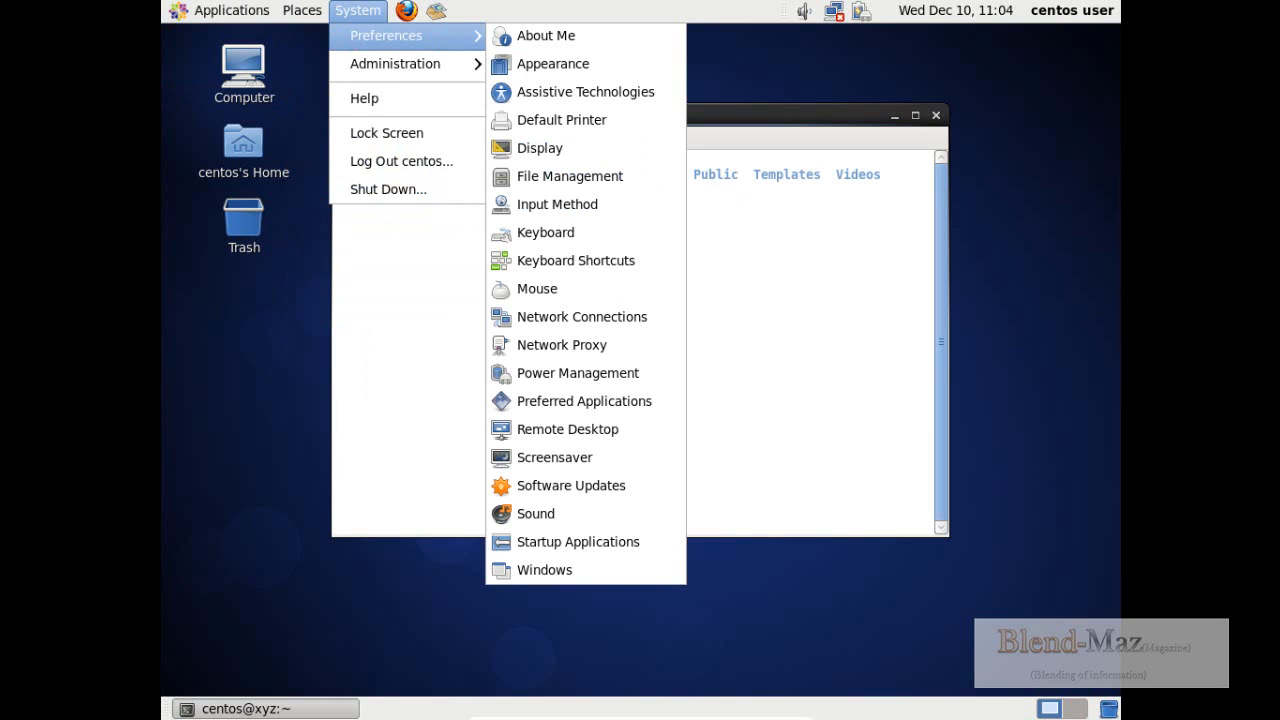
mouse_move(363, 68)
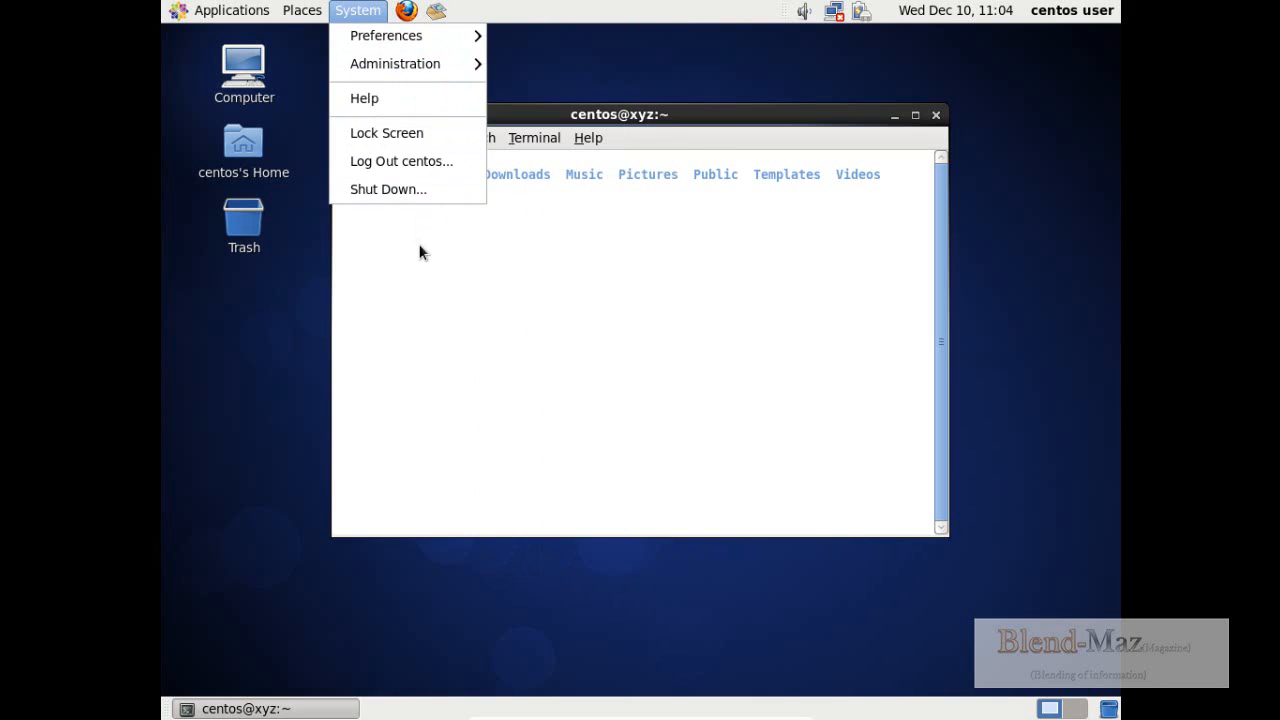
left_click(401, 190)
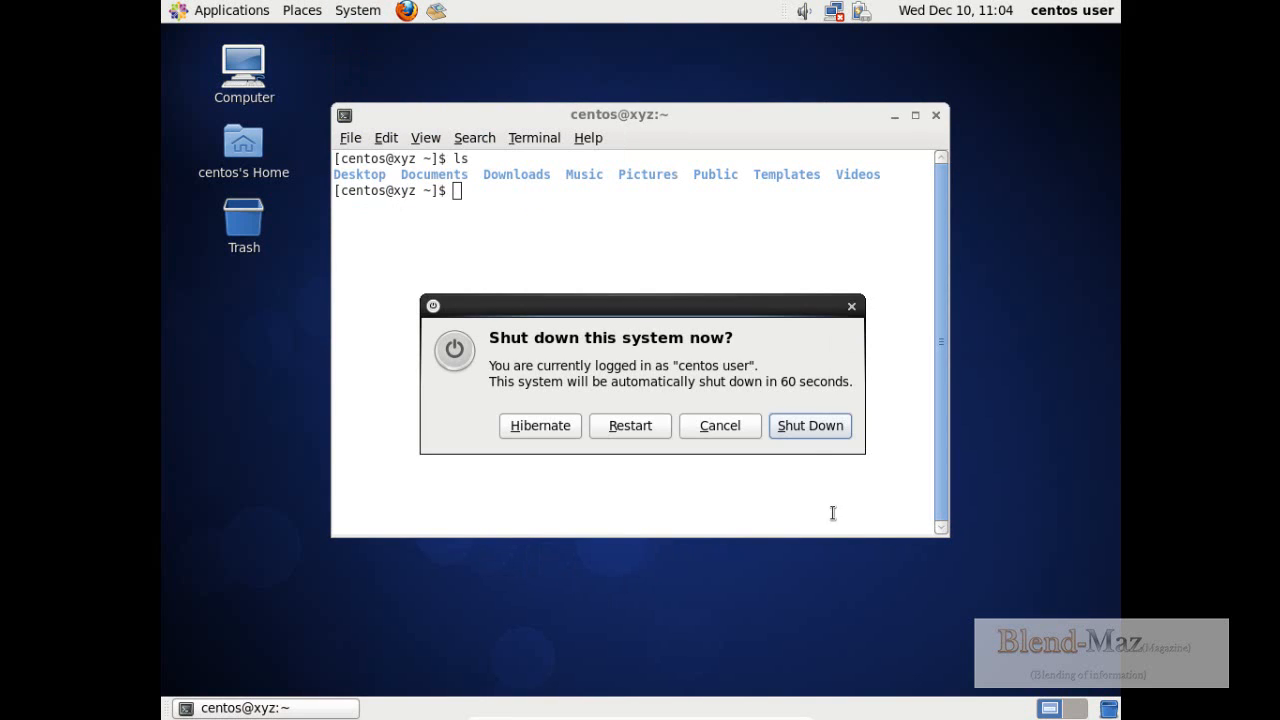
left_click(808, 425)
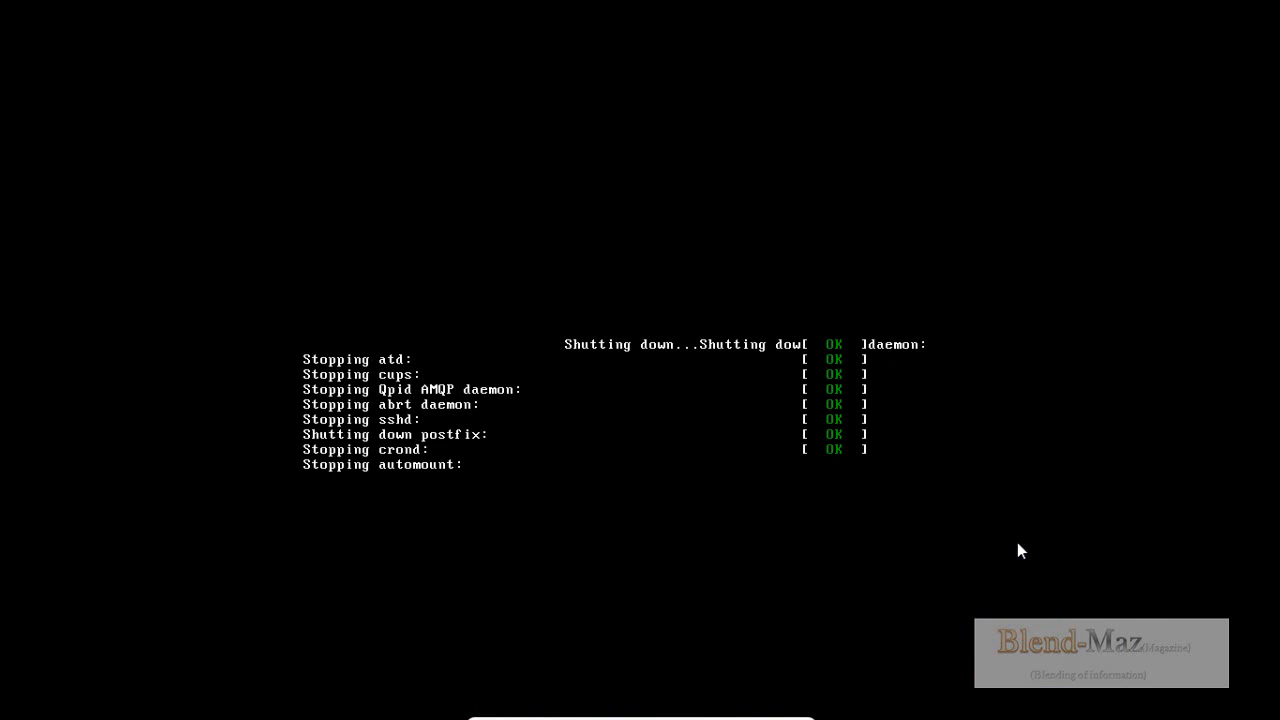
key("Control_R+f")
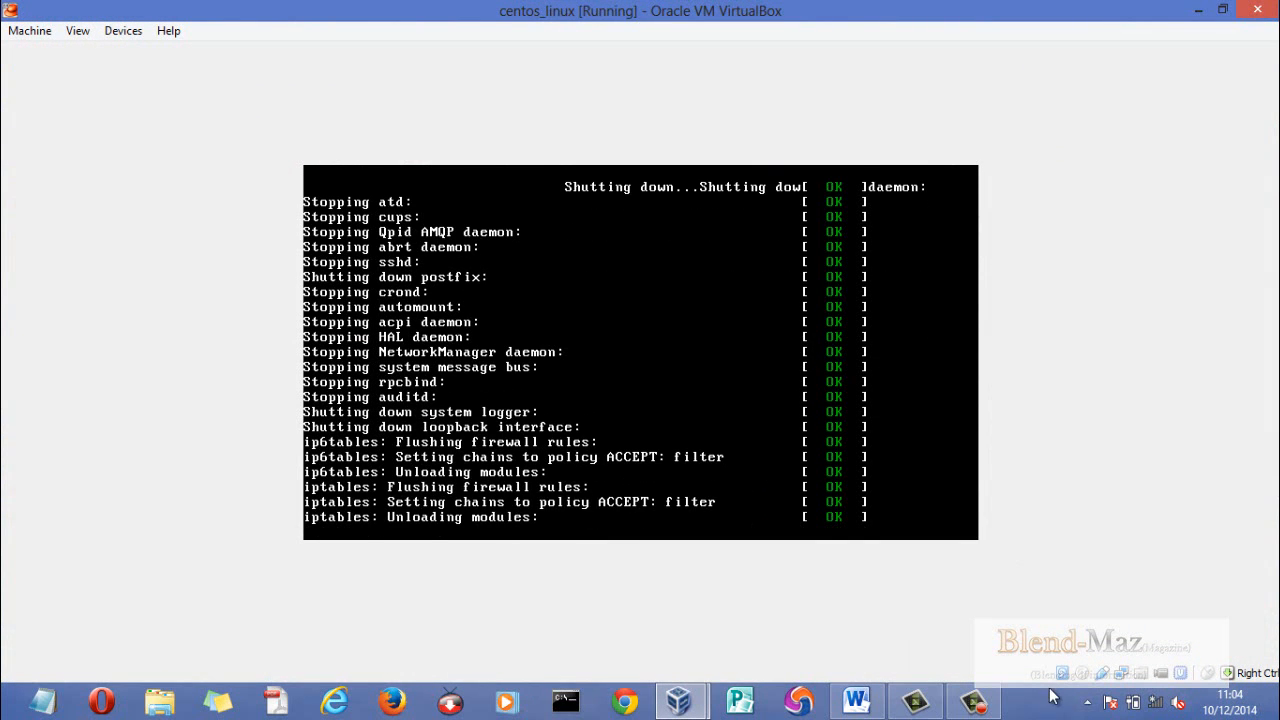
left_click(996, 697)
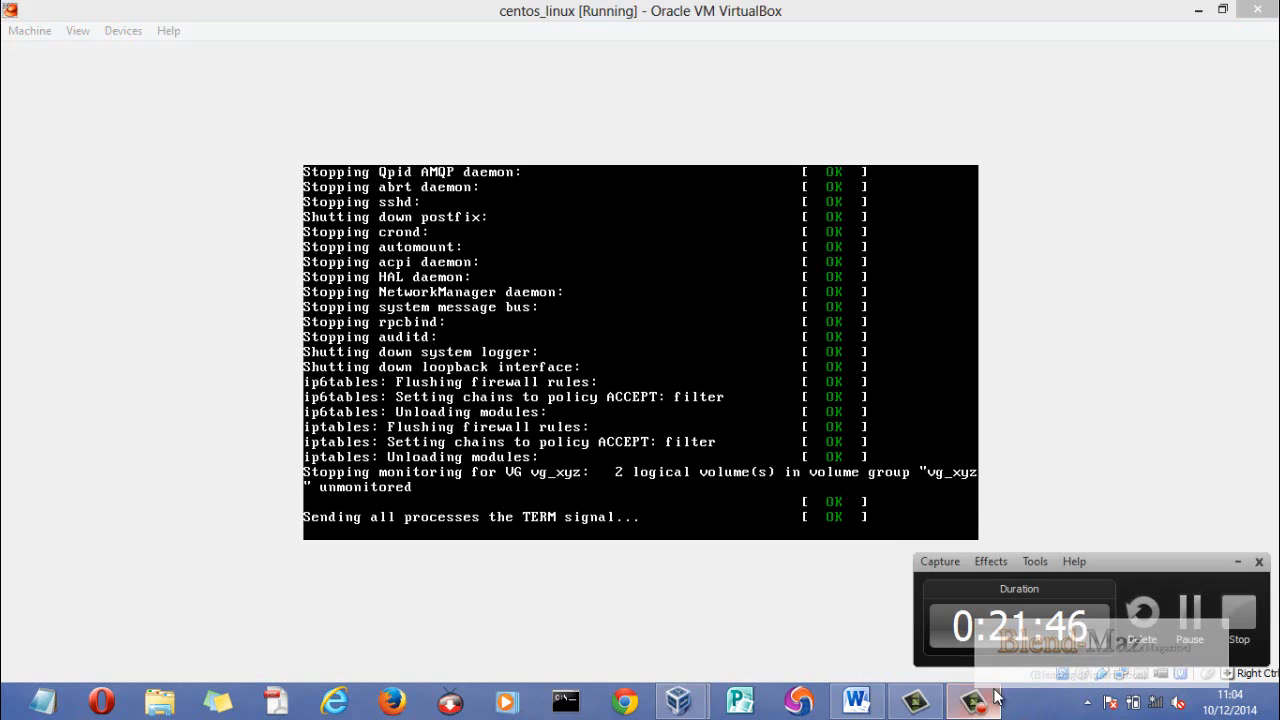